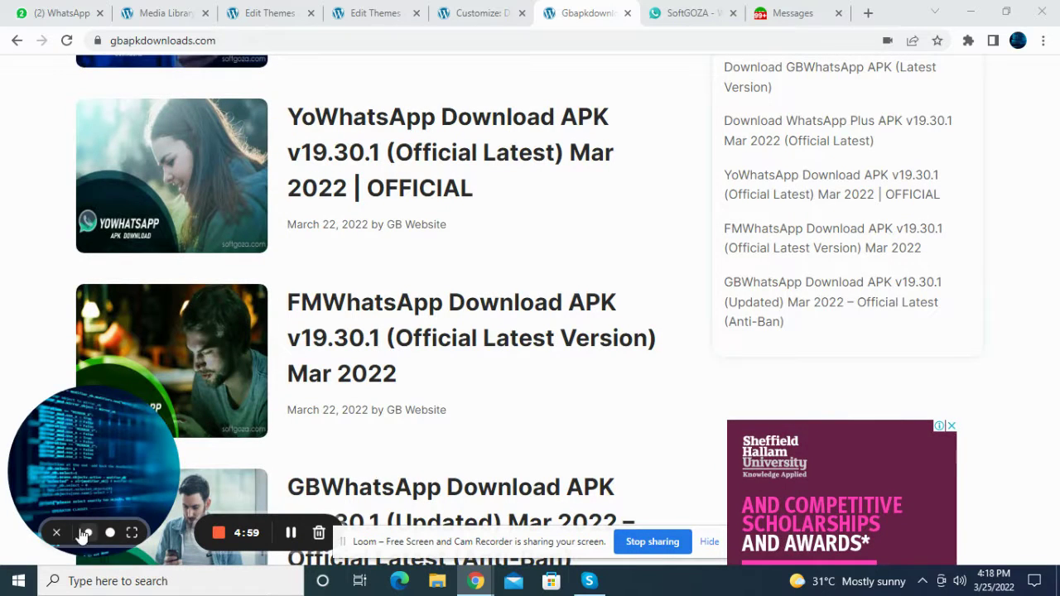
Step: Scroll through the SoftGOZA homepage down to its footer for comparison
click(89, 534)
scroll(401, 387, up, 4)
scroll(399, 389, up, 1)
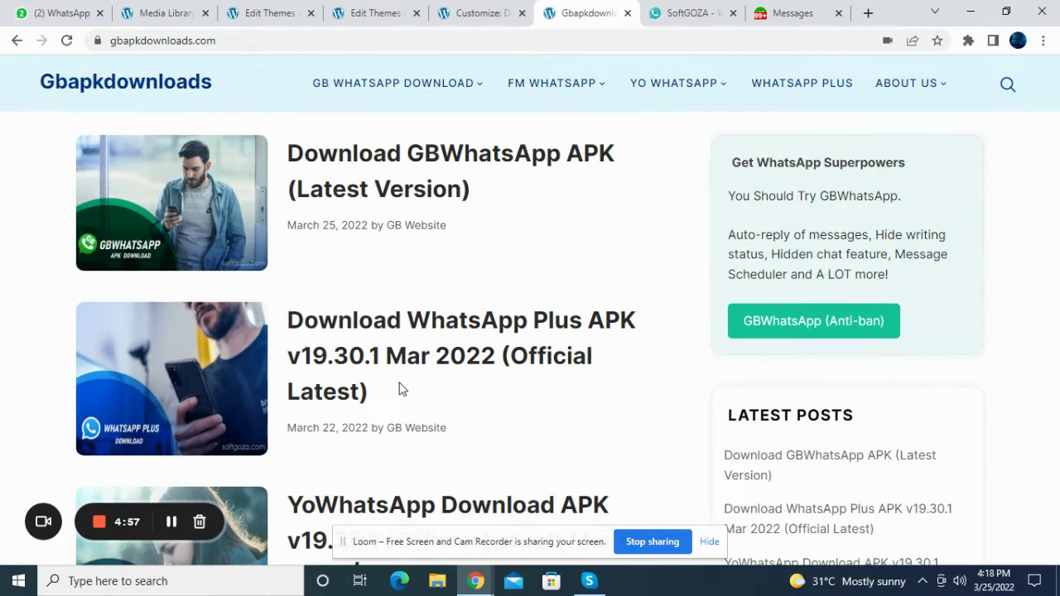
click(692, 10)
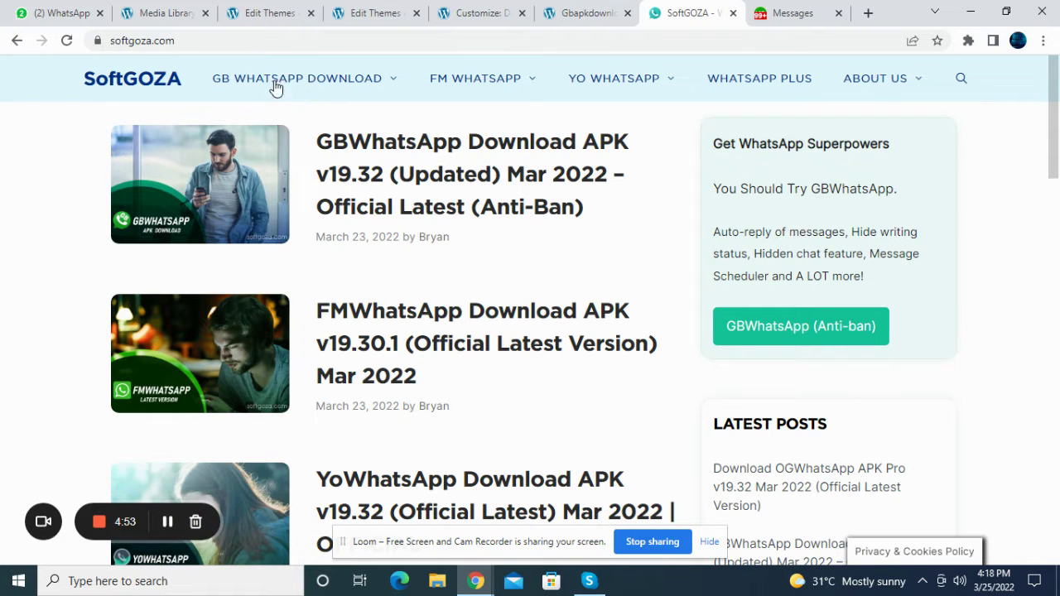
scroll(506, 374, down, 10)
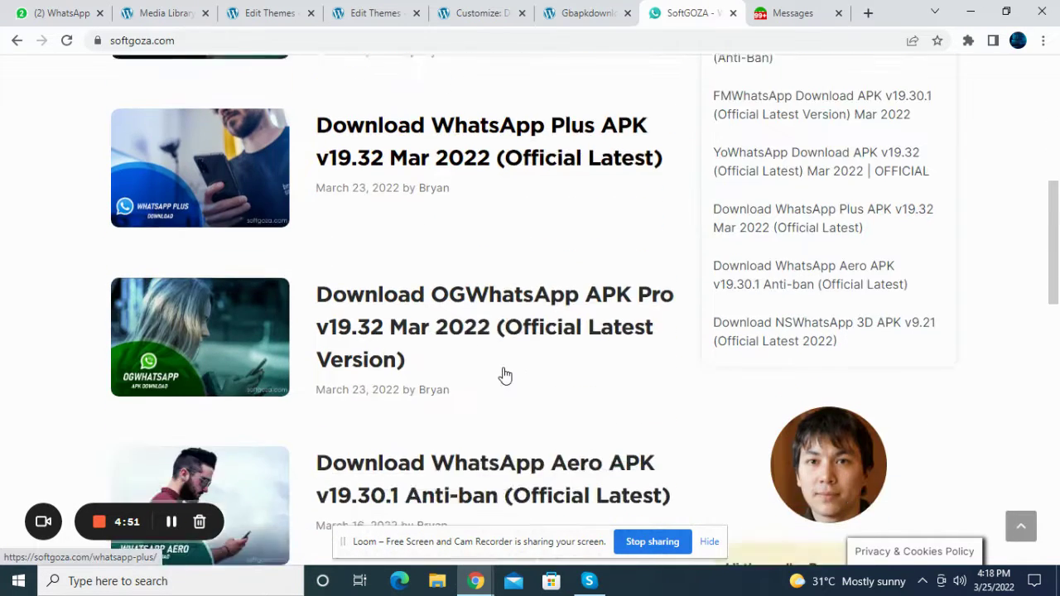
scroll(505, 375, down, 1)
scroll(505, 375, up, 9)
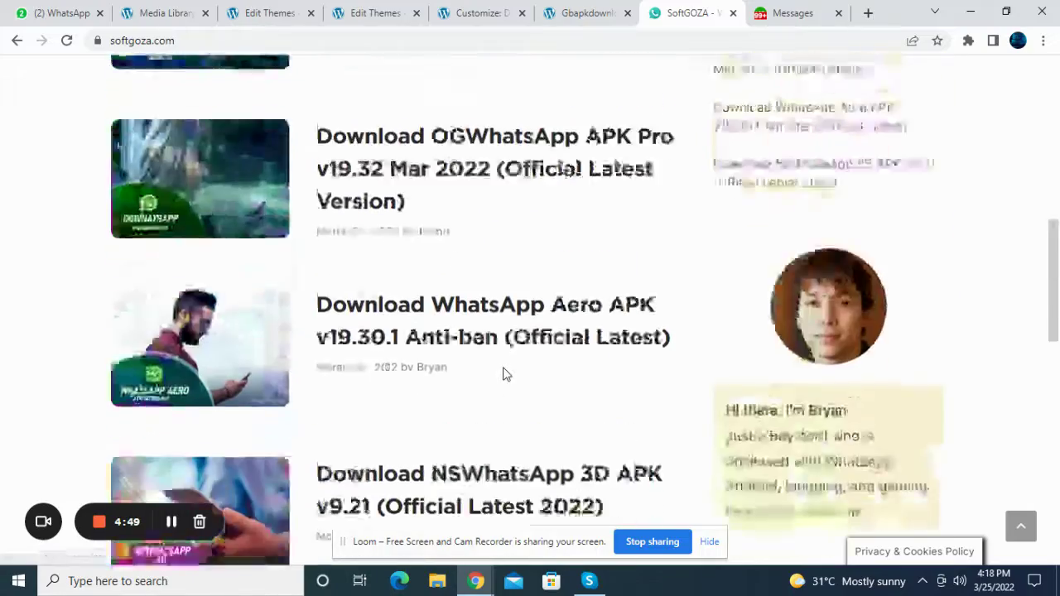
scroll(505, 375, down, 1)
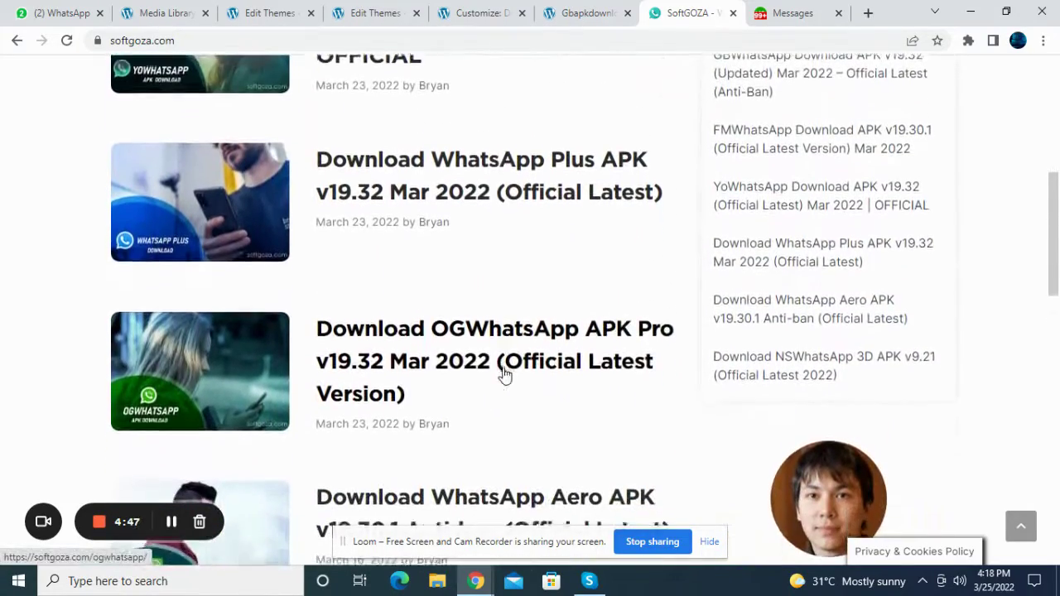
scroll(421, 404, down, 5)
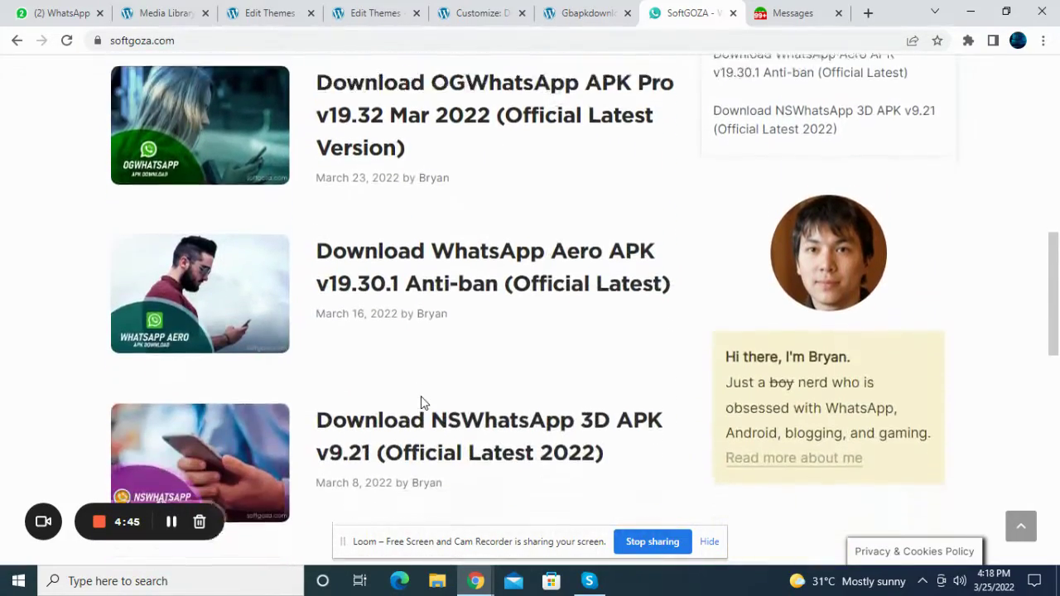
scroll(420, 404, down, 6)
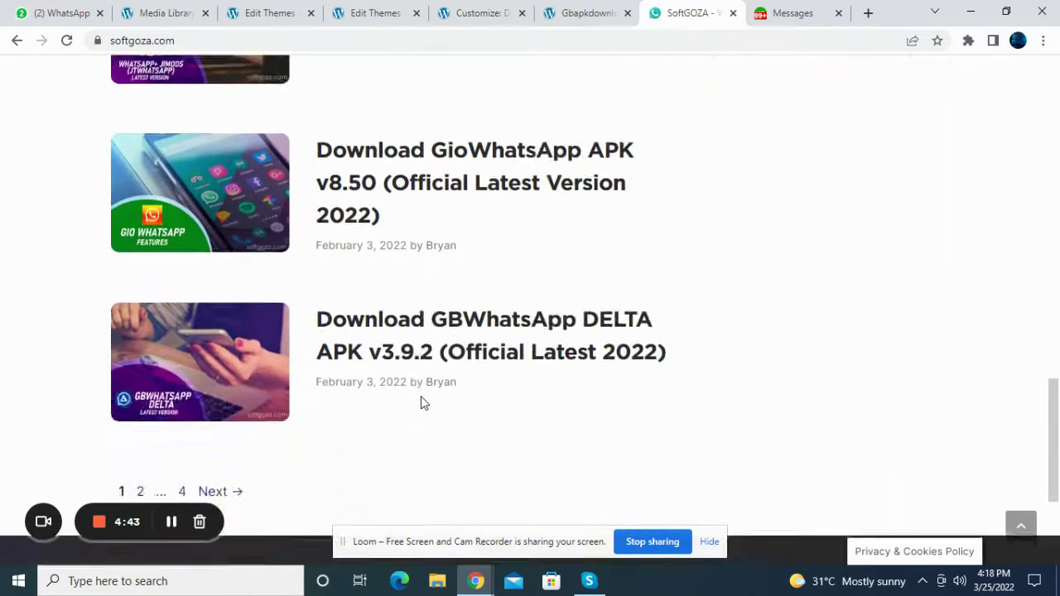
scroll(421, 402, down, 1)
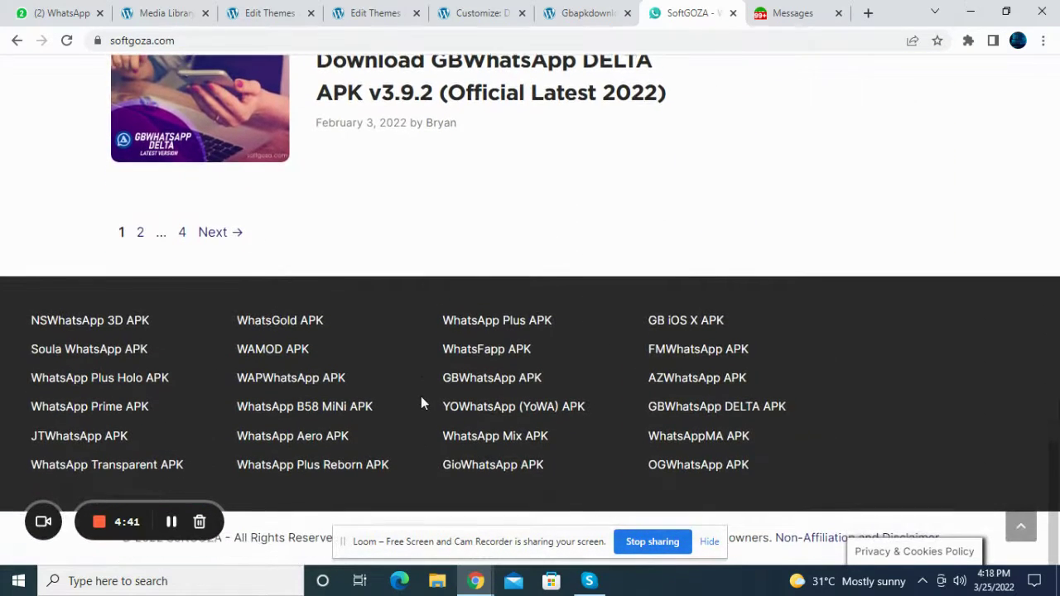
Step: Highlight SoftGOZA's footer links, then scroll the Gbapkdownloads homepage to its footer
drag(12, 302, 835, 473)
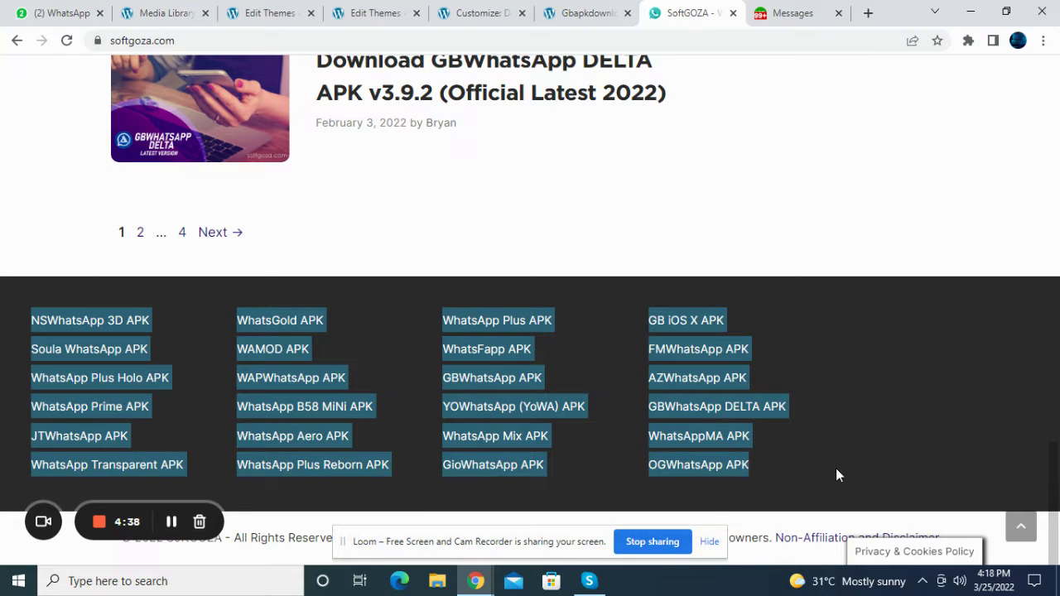
click(708, 541)
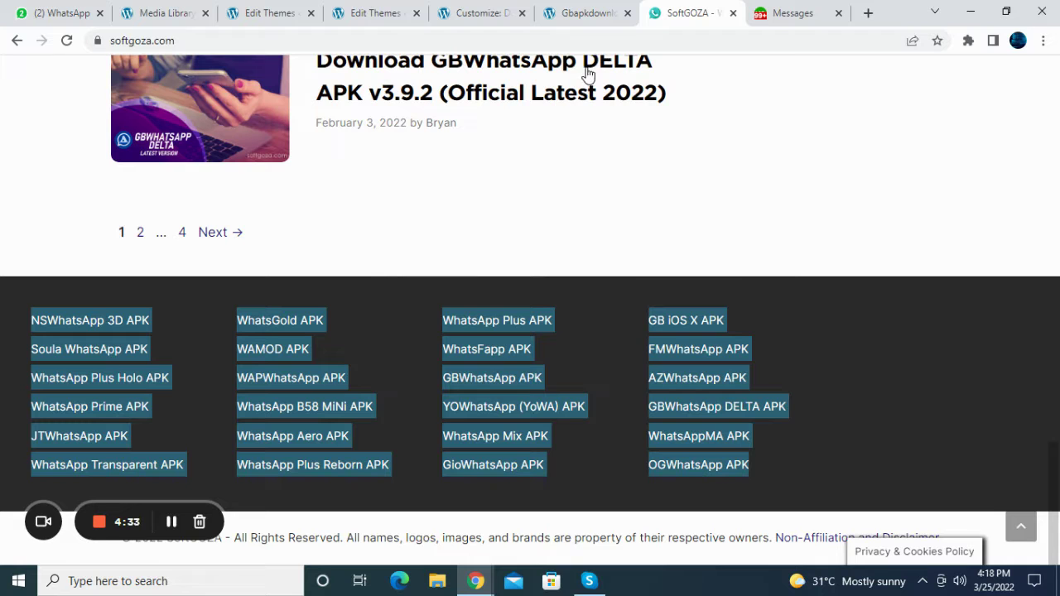
click(568, 6)
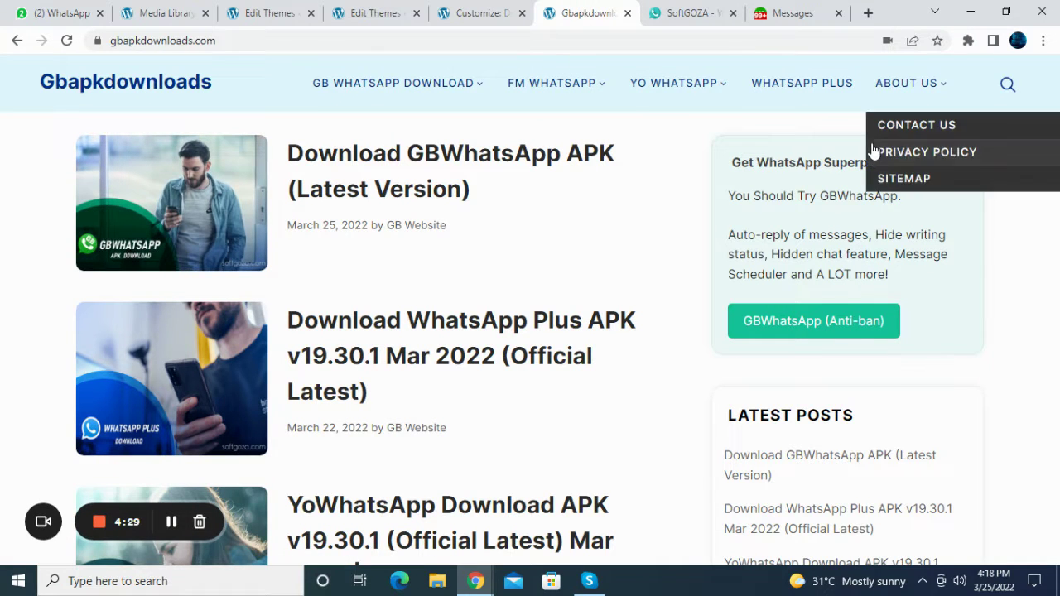
scroll(655, 231, down, 1)
scroll(656, 232, up, 1)
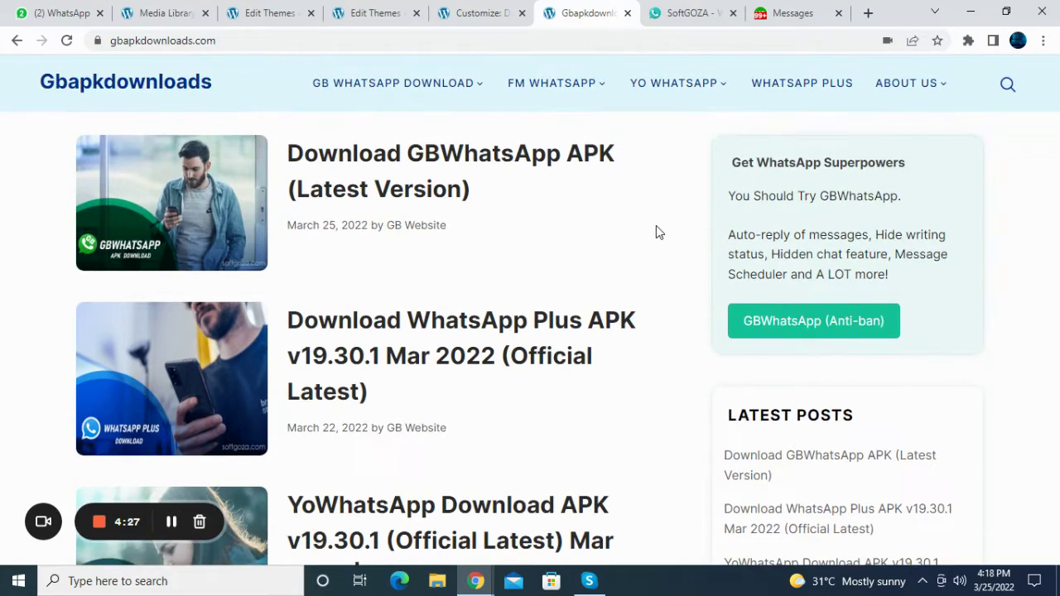
scroll(656, 232, down, 2)
scroll(431, 291, down, 6)
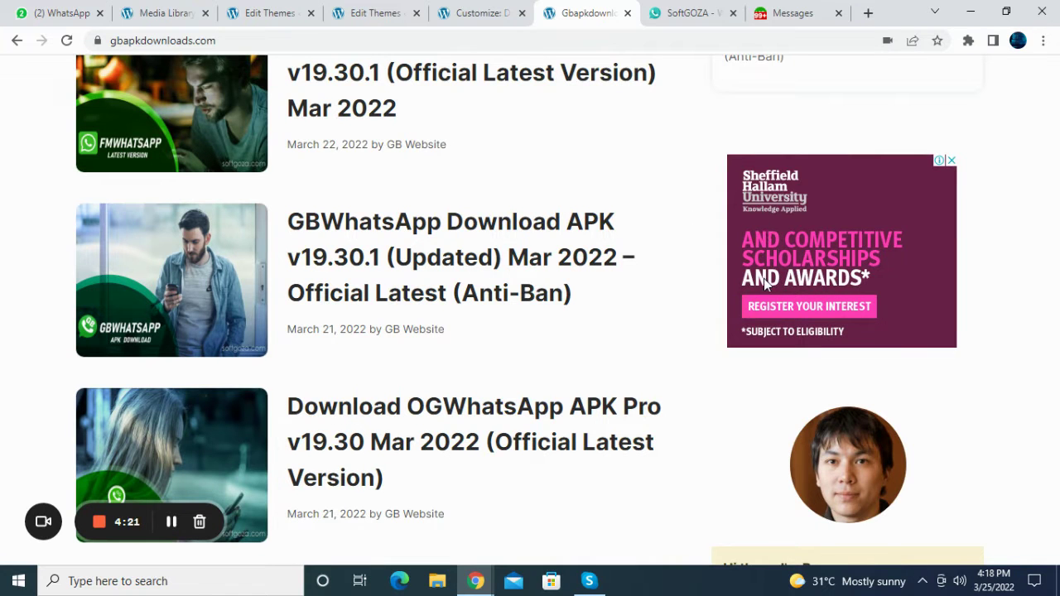
scroll(763, 281, down, 6)
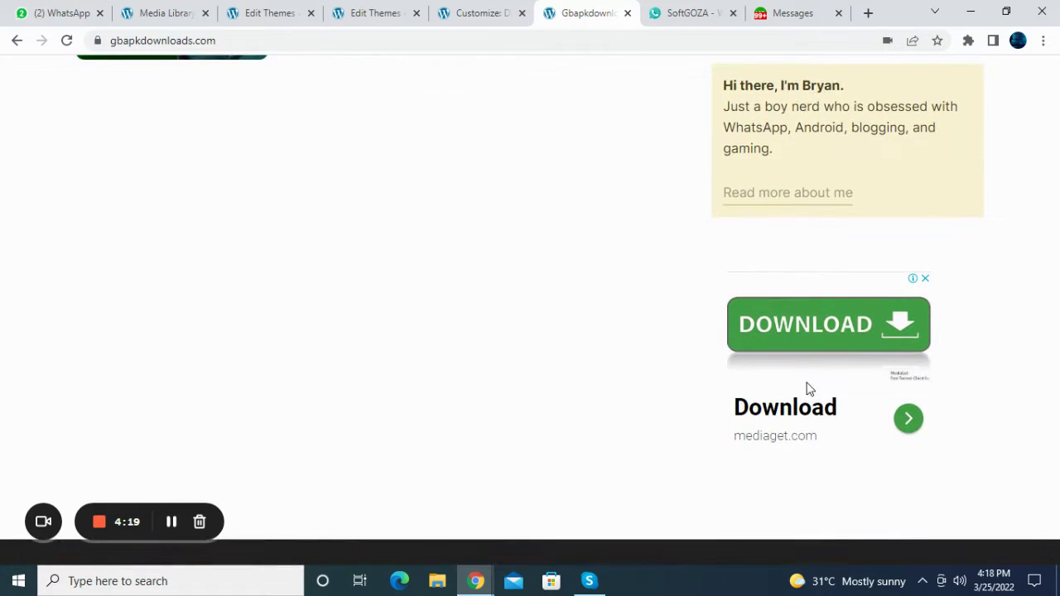
scroll(801, 371, up, 2)
scroll(610, 326, down, 5)
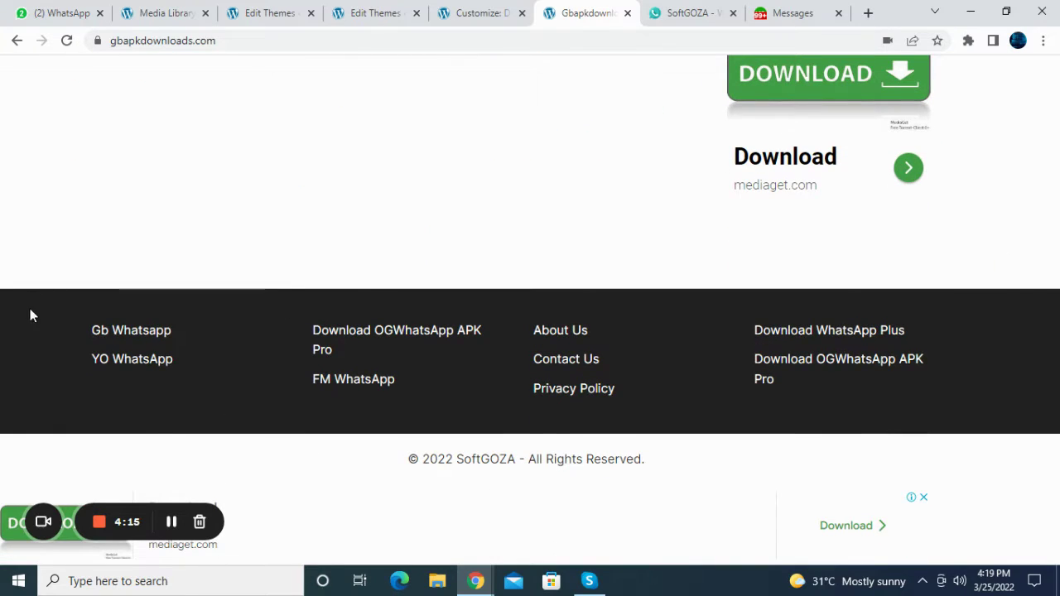
Step: Highlight the Gbapkdownloads footer links and compare them with SoftGOZA and the Additional CSS settings
drag(32, 314, 826, 374)
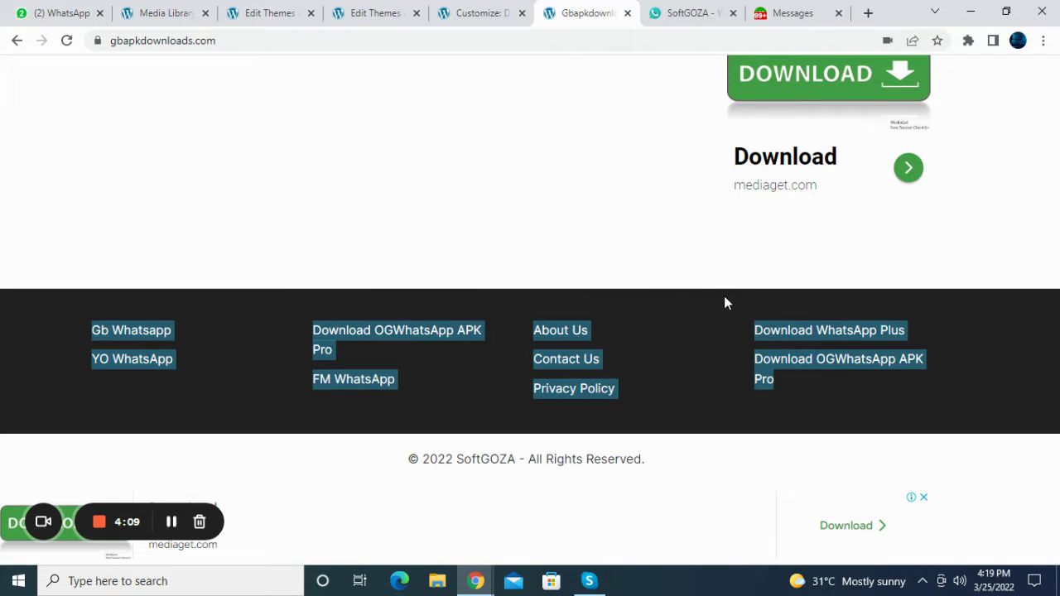
click(694, 13)
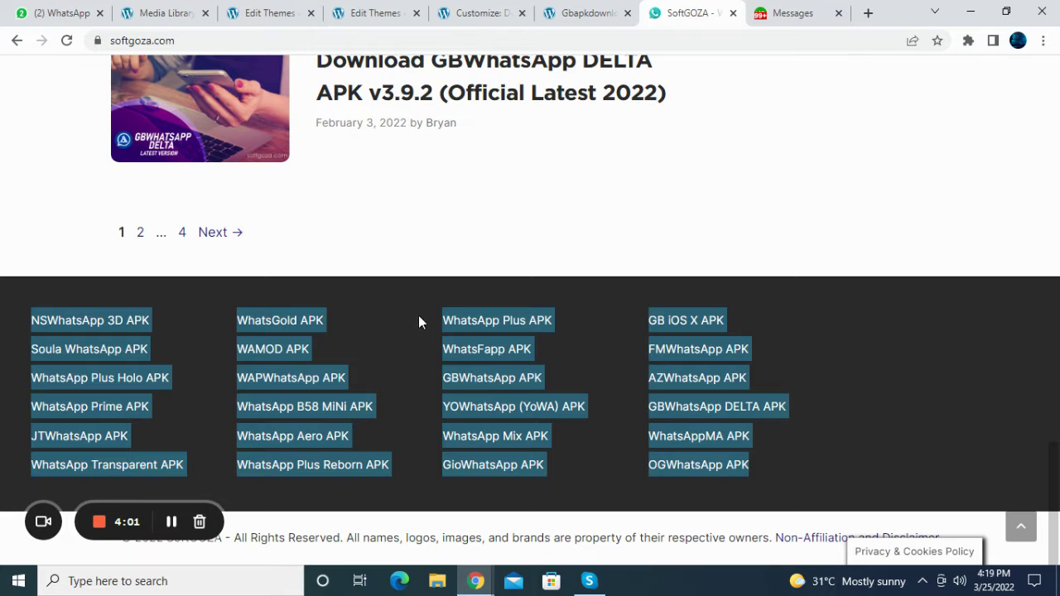
click(469, 8)
click(575, 12)
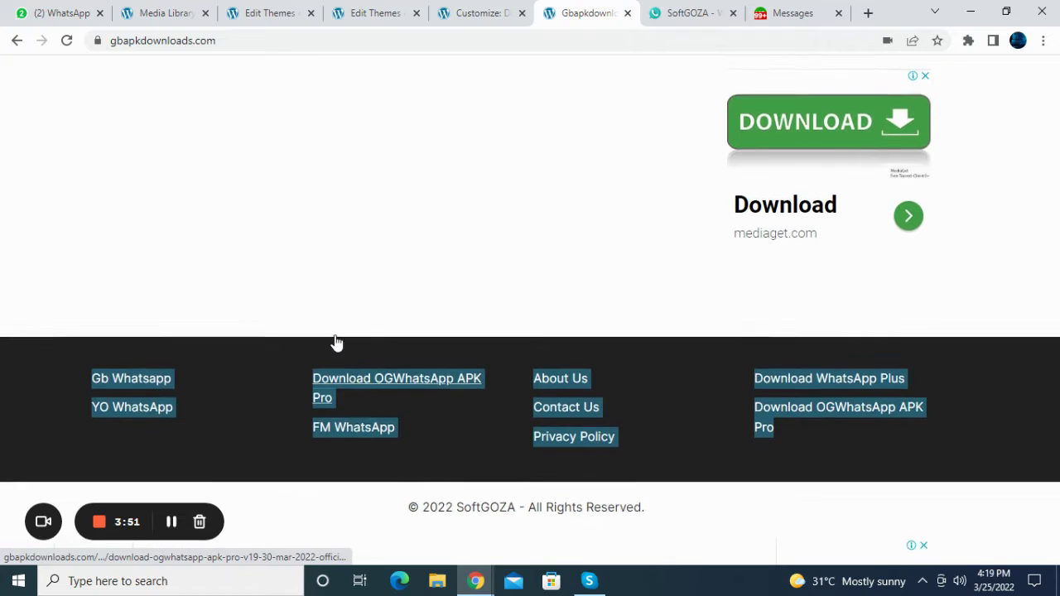
scroll(445, 259, up, 15)
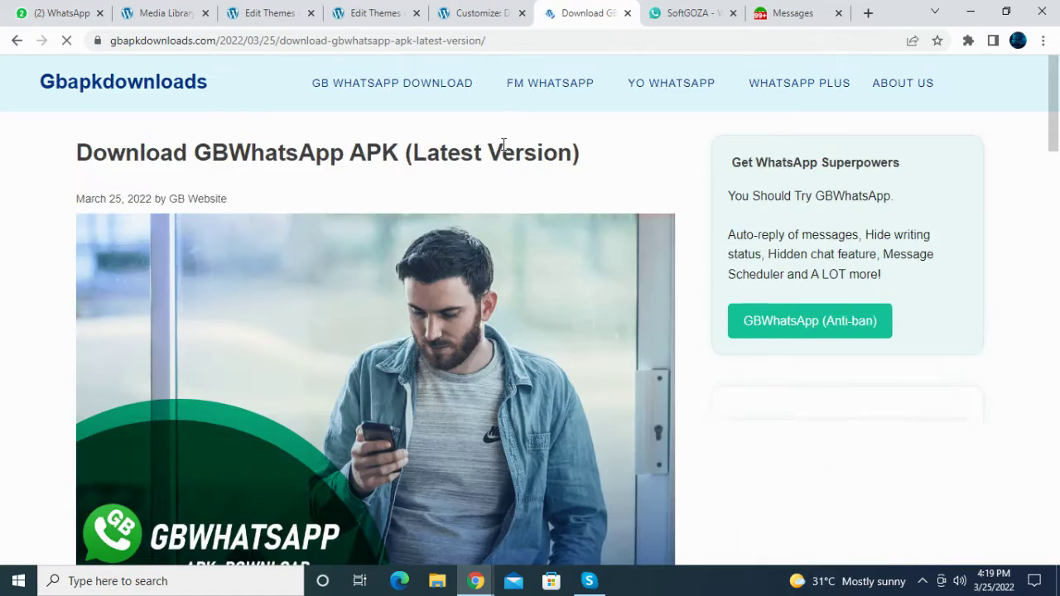
Step: Open SoftGOZA's GBWhatsApp Download APK v19.32 article and scroll through it
click(675, 8)
scroll(439, 190, up, 15)
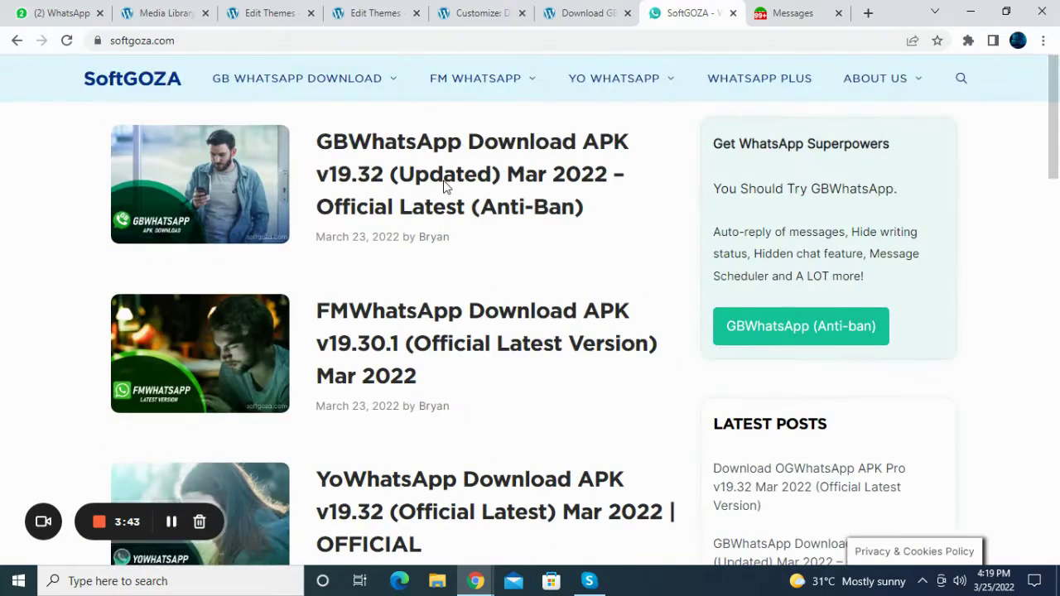
click(435, 187)
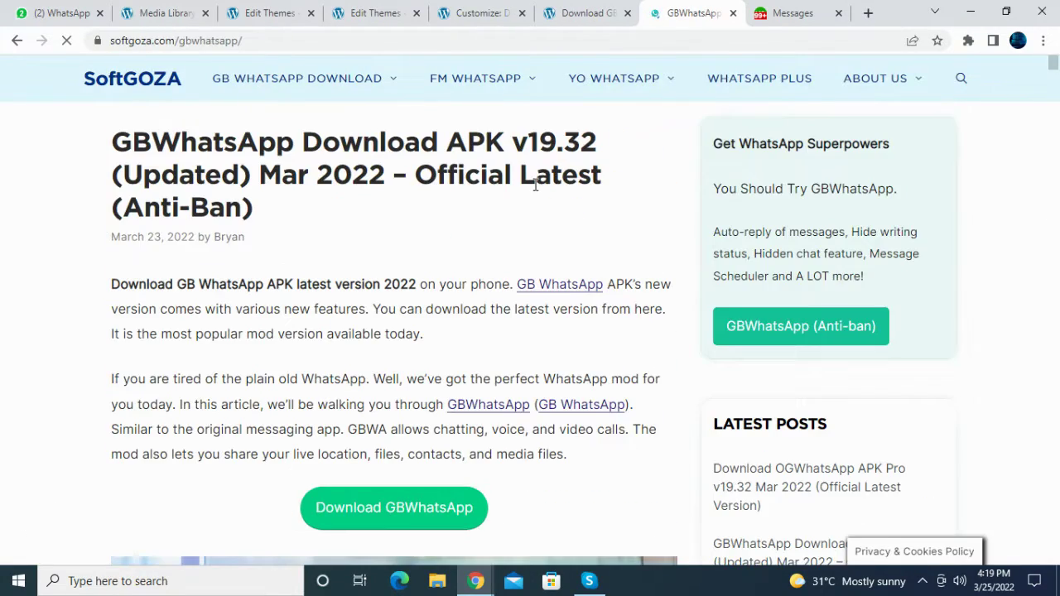
scroll(535, 186, down, 18)
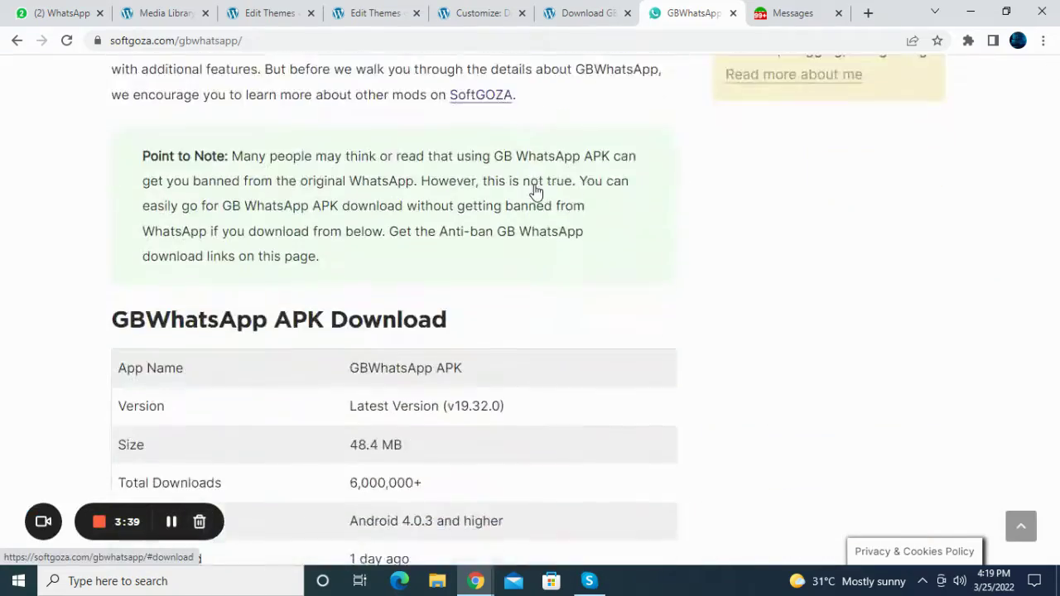
scroll(536, 193, down, 5)
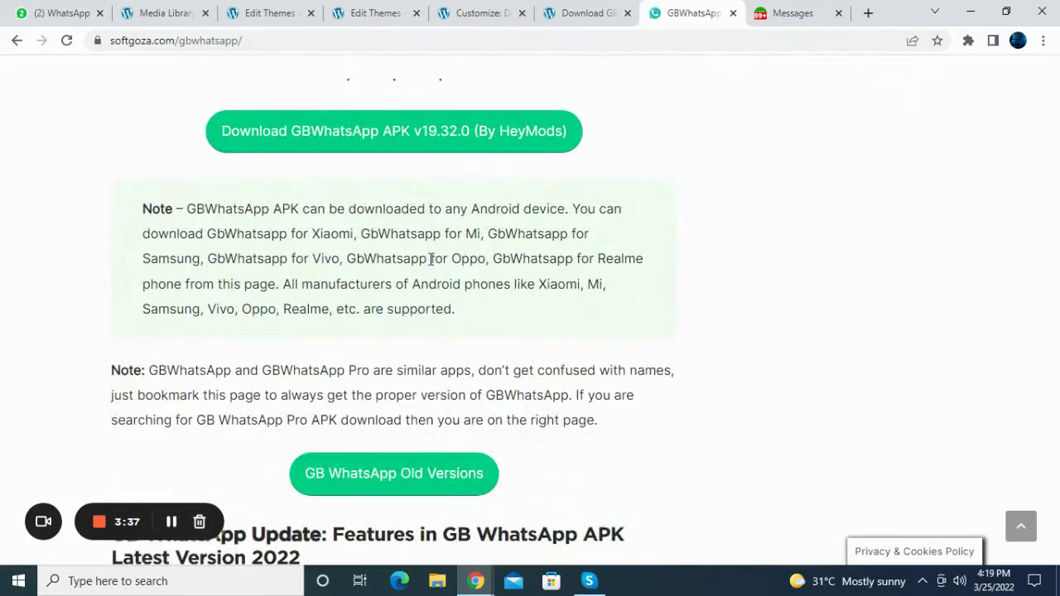
scroll(431, 259, down, 20)
scroll(430, 259, down, 6)
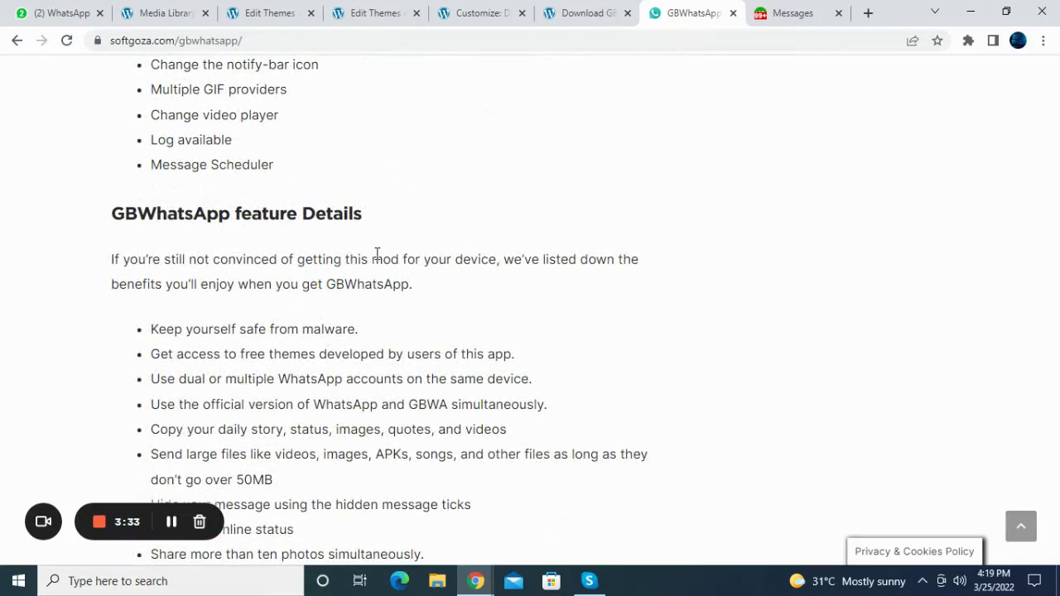
scroll(362, 296, down, 20)
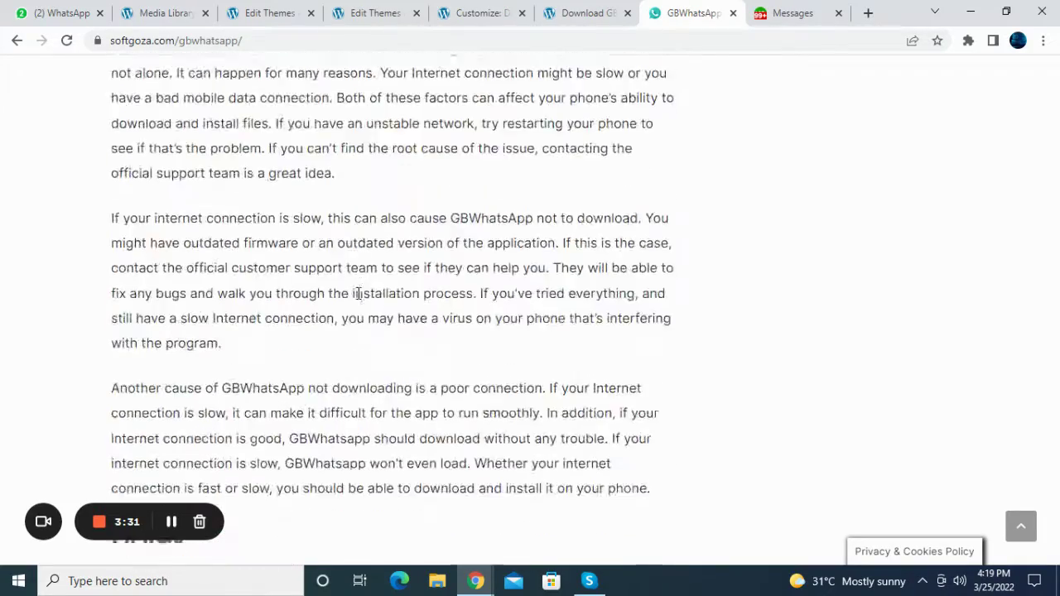
scroll(358, 297, down, 20)
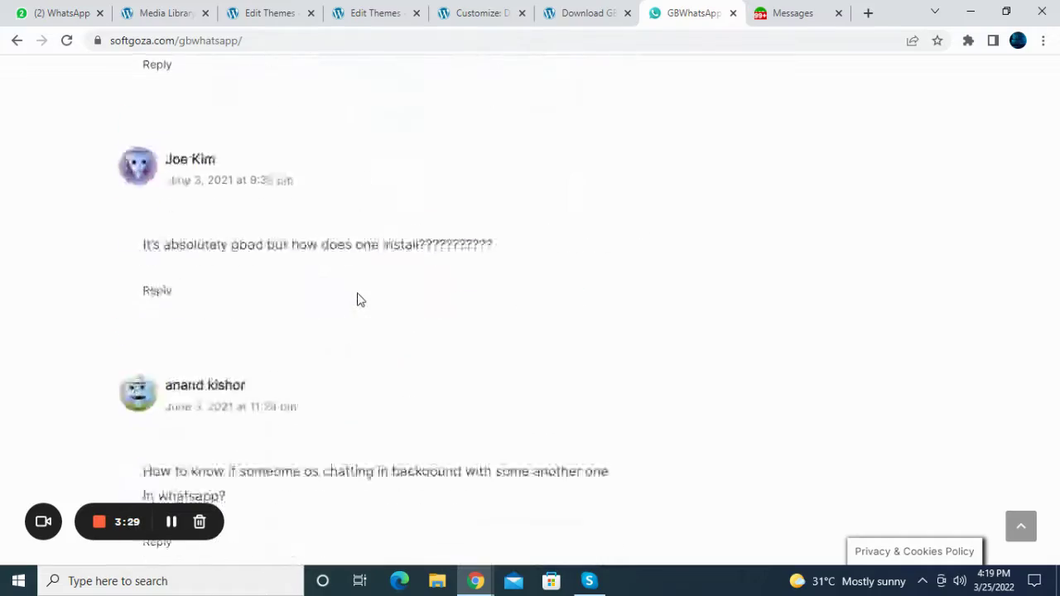
Step: Scroll through the Gbapkdownloads GBWhatsApp article for comparison
click(584, 12)
scroll(378, 139, down, 10)
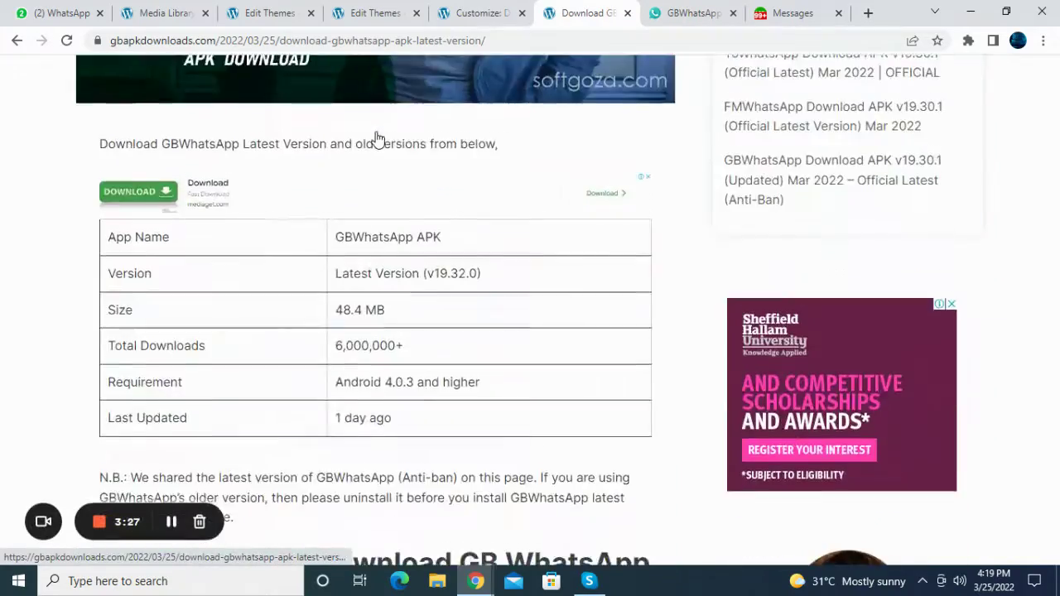
scroll(375, 138, down, 3)
scroll(379, 137, up, 7)
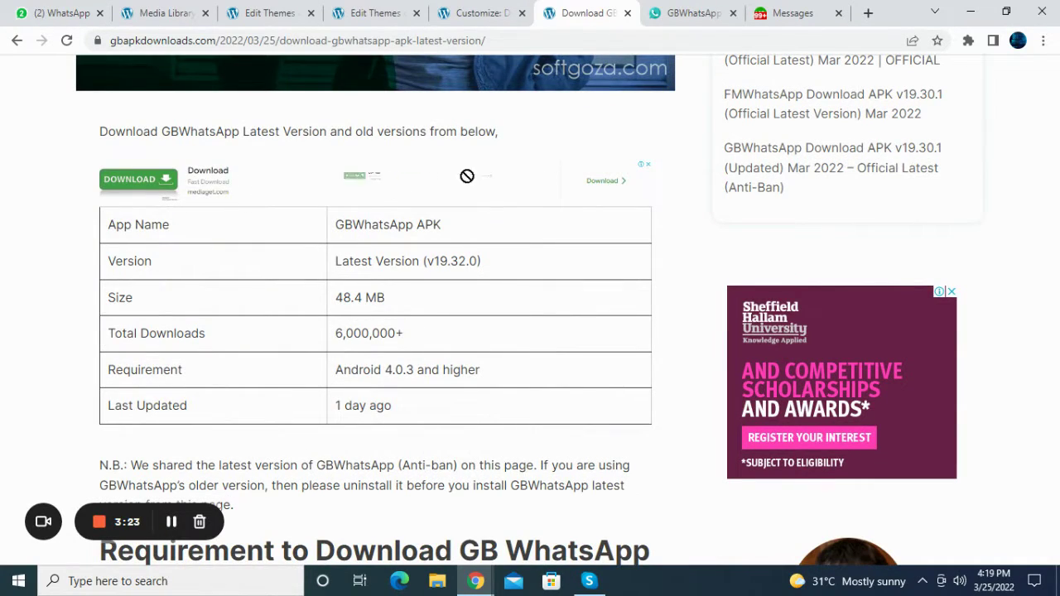
scroll(486, 183, down, 12)
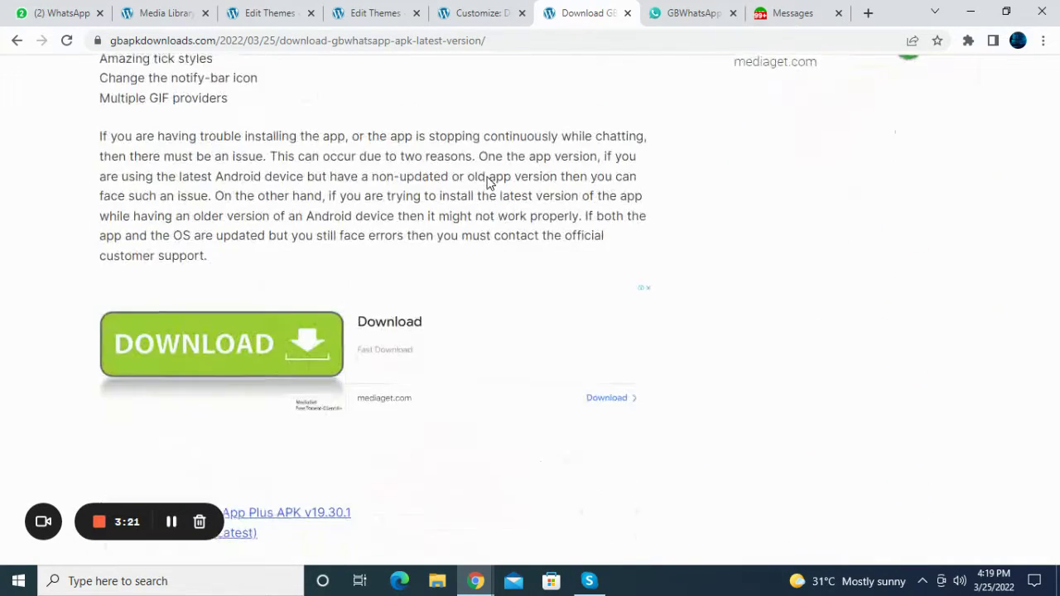
scroll(483, 169, down, 10)
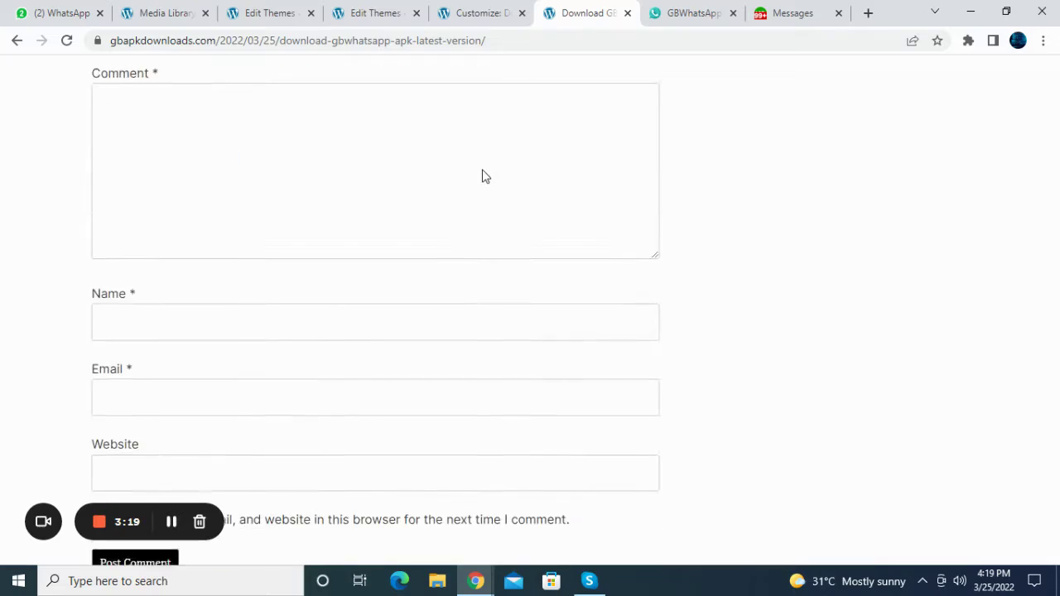
scroll(483, 170, up, 7)
scroll(483, 170, up, 20)
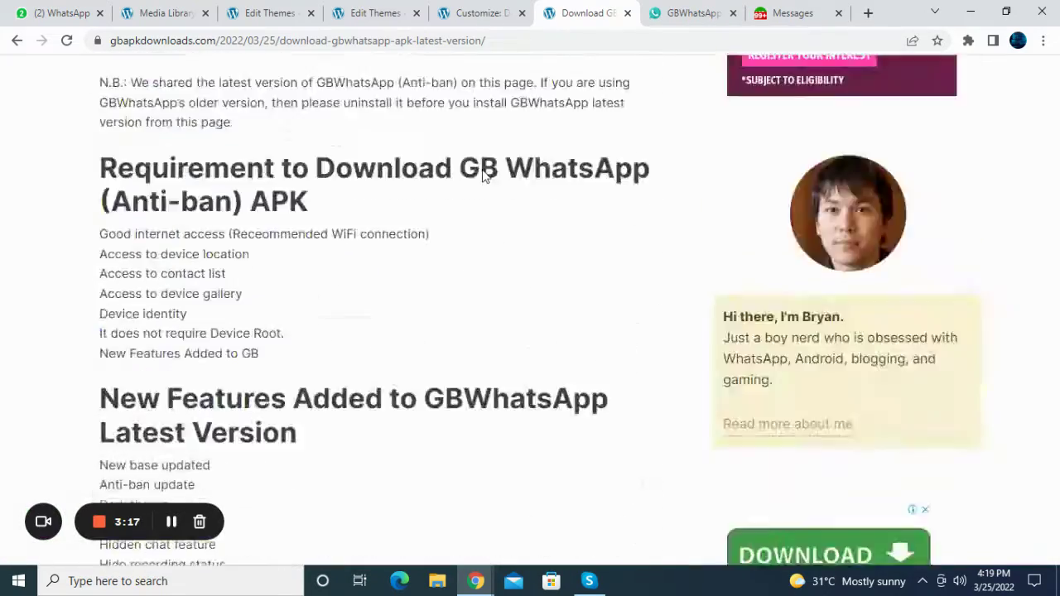
mouse_move(534, 97)
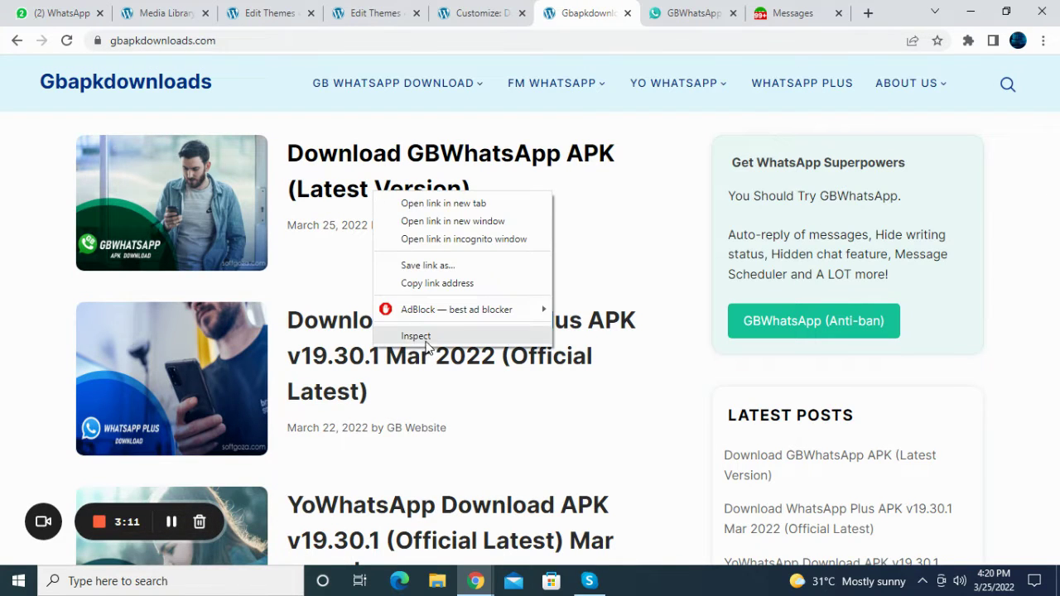
Step: Trim the gbwhatsapp/ path from the SoftGOZA address to load the softgoza.com home page
click(433, 341)
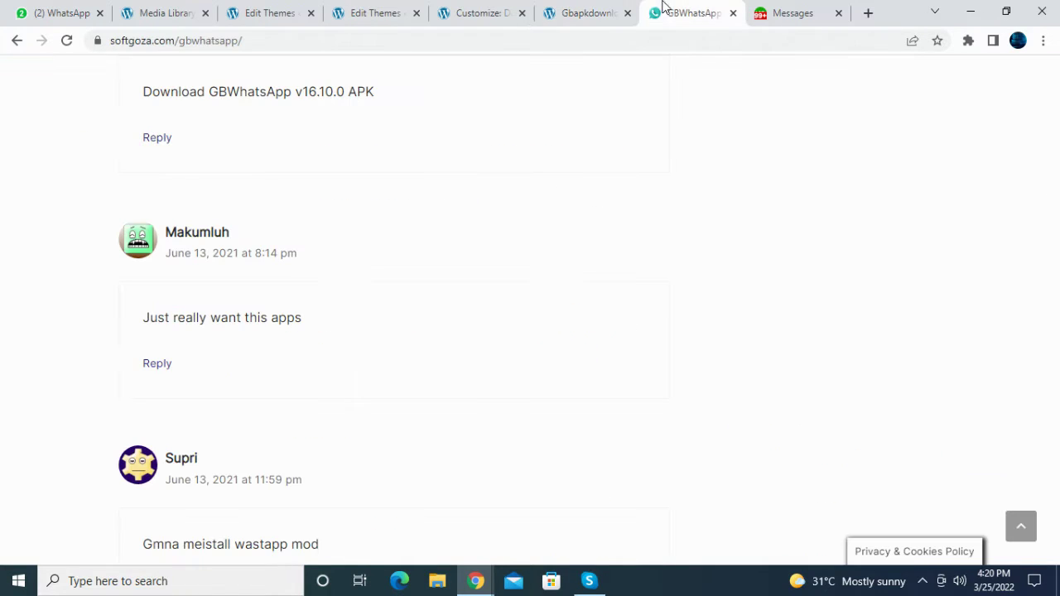
right_click(528, 240)
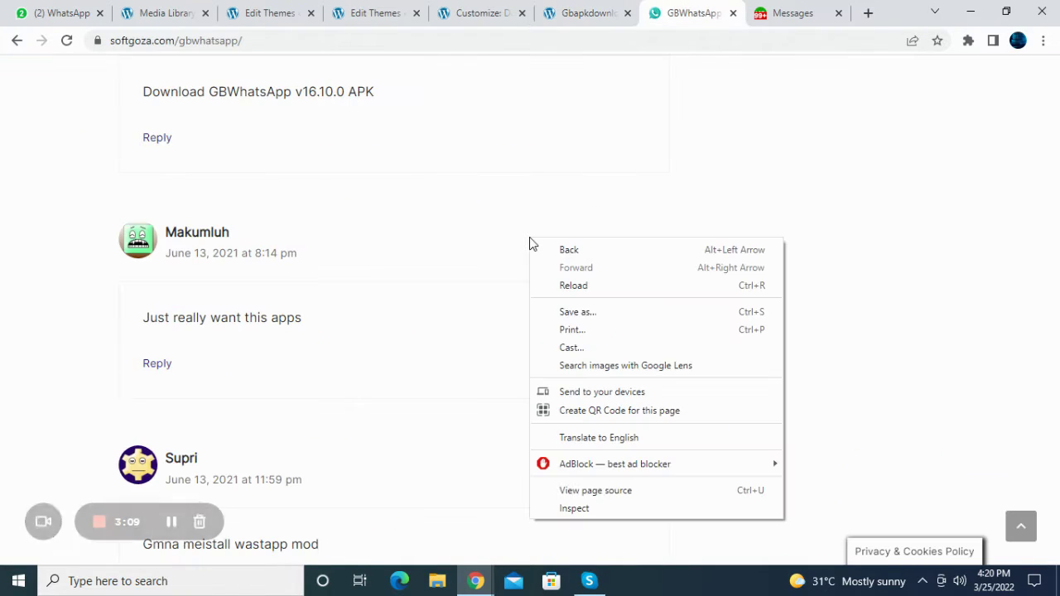
click(494, 121)
scroll(495, 115, down, 10)
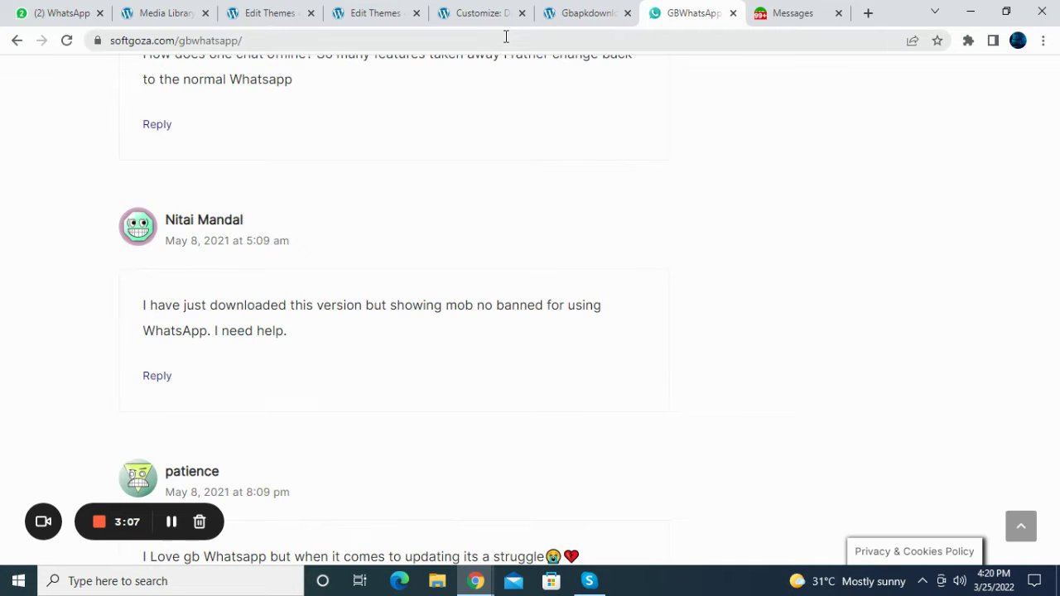
drag(179, 45, 377, 52)
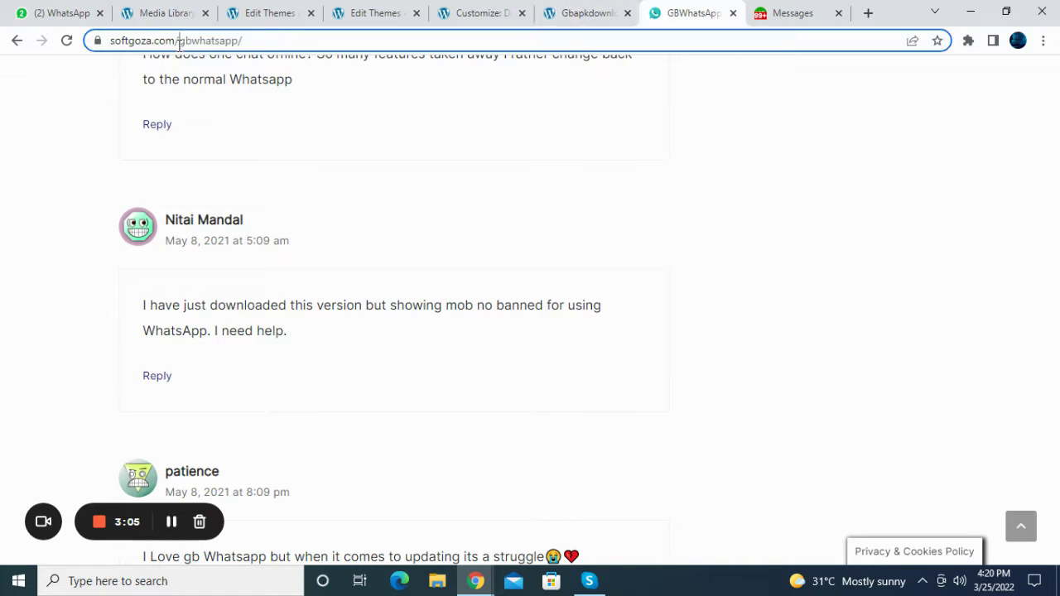
key(BackSpace)
key(Return)
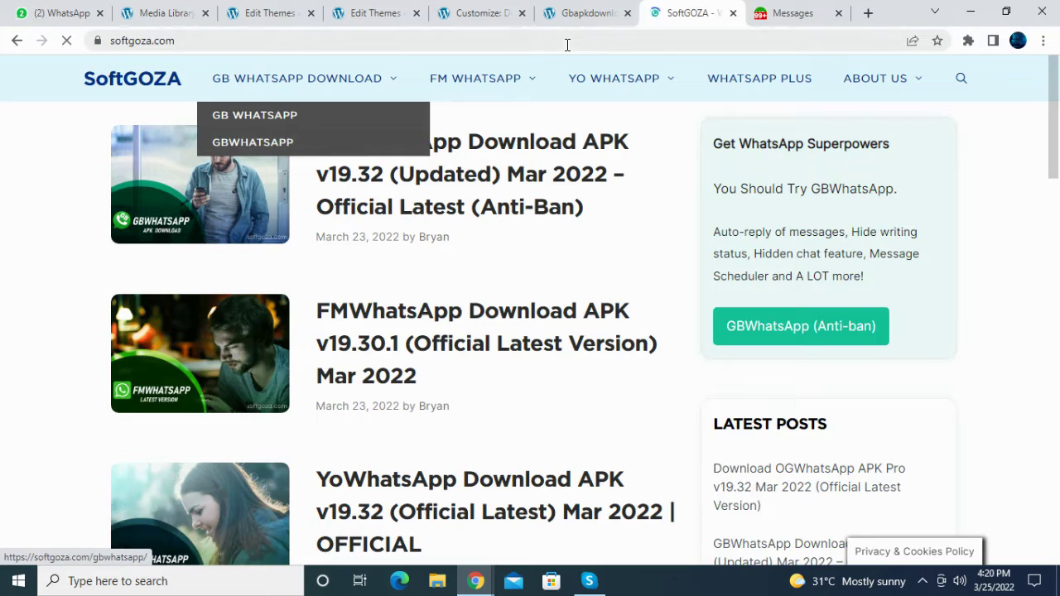
Step: Preview gbapkdownloads.com in DevTools' responsive device mode, enlarged to 768 × 497
click(580, 13)
key(ctrl+shift+i)
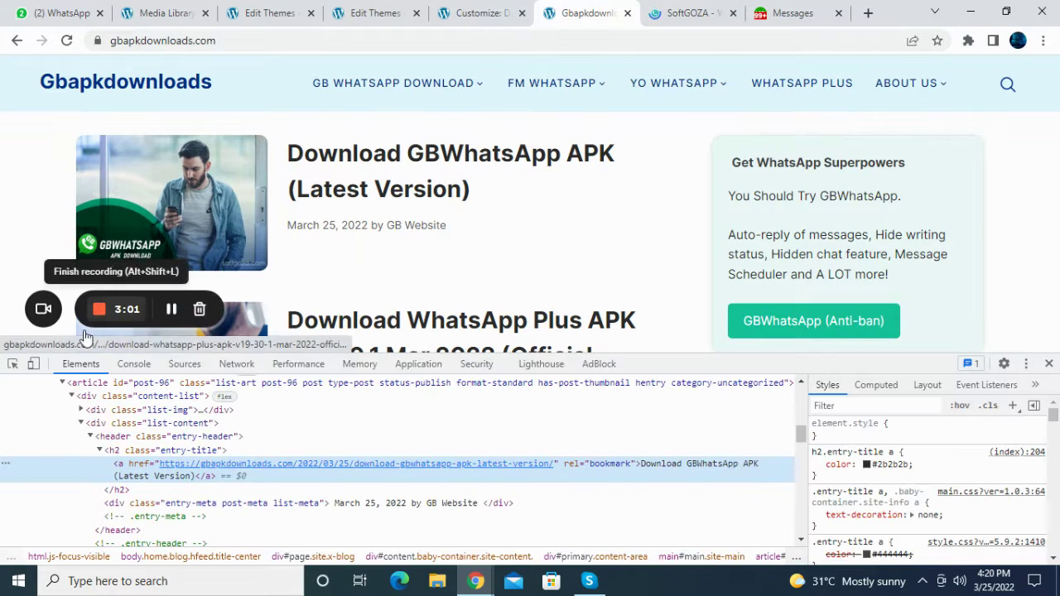
click(33, 363)
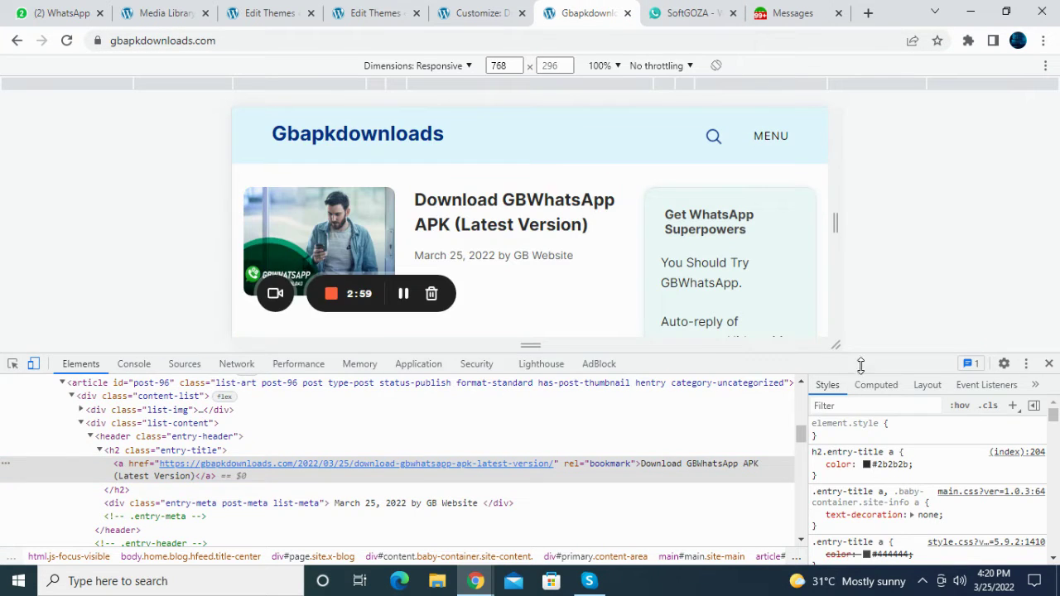
drag(859, 367, 860, 511)
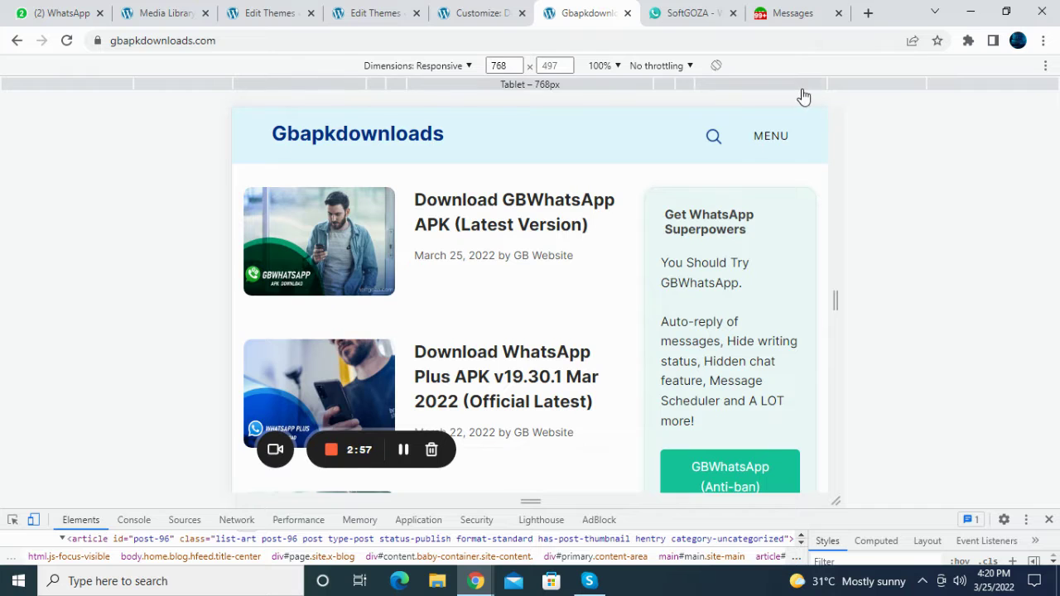
click(712, 9)
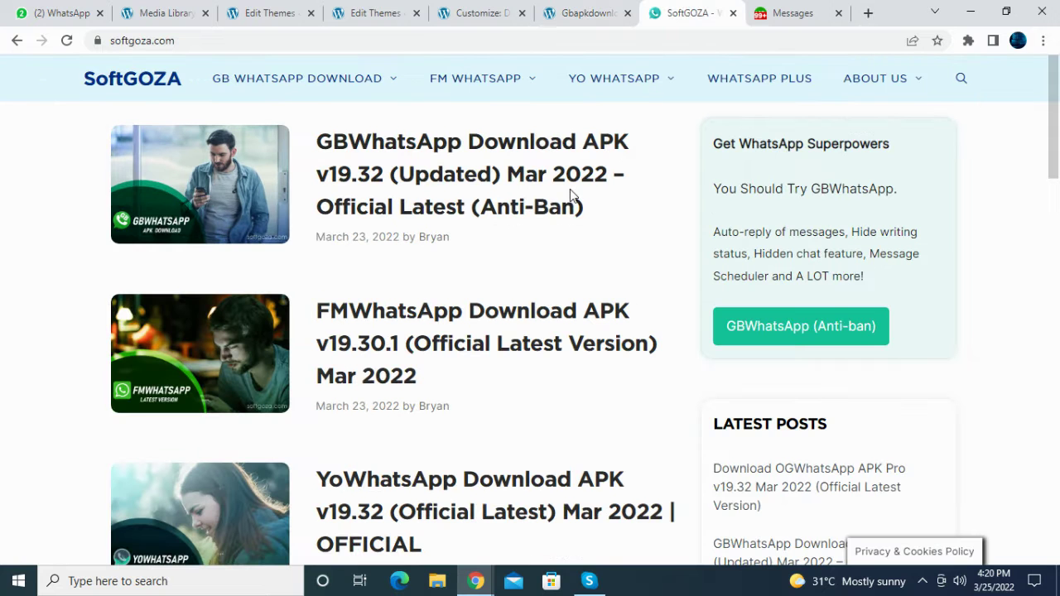
Step: Preview softgoza.com in DevTools at 1024 then 768 pixels wide and scroll its tablet layout
right_click(525, 258)
click(590, 530)
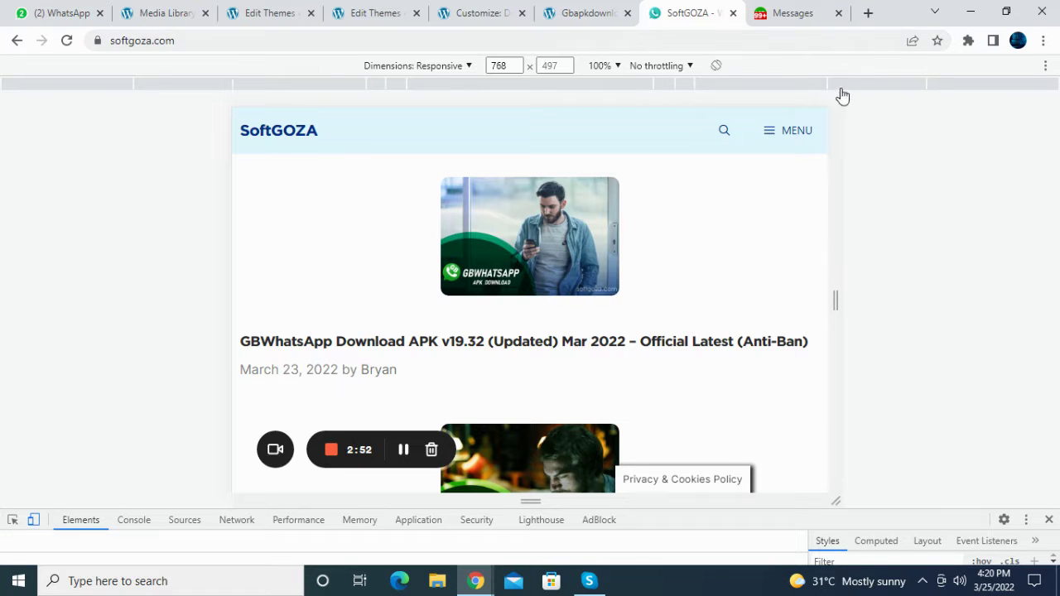
click(850, 92)
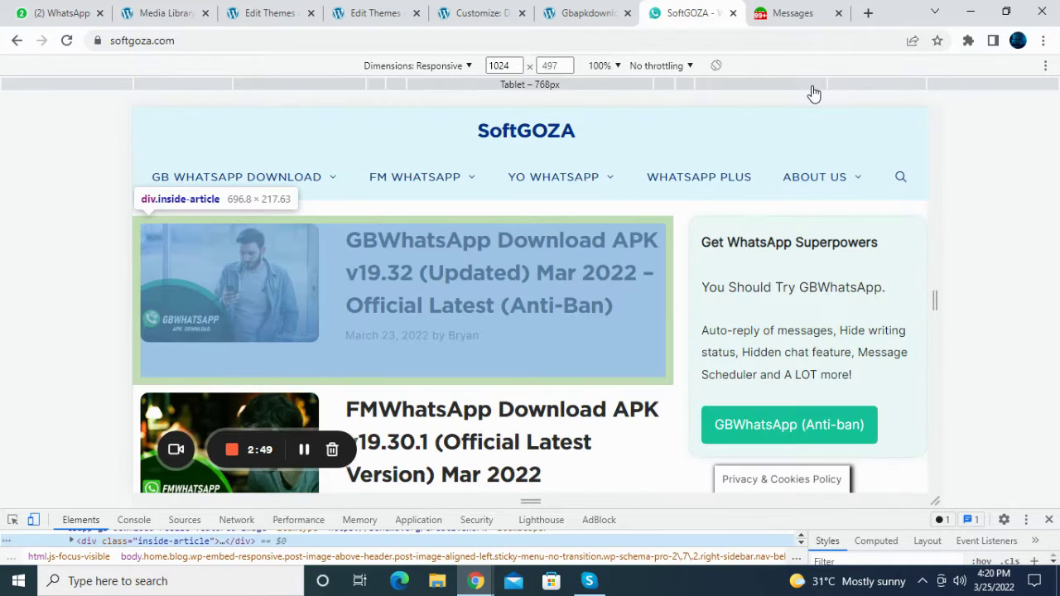
click(610, 6)
click(691, 12)
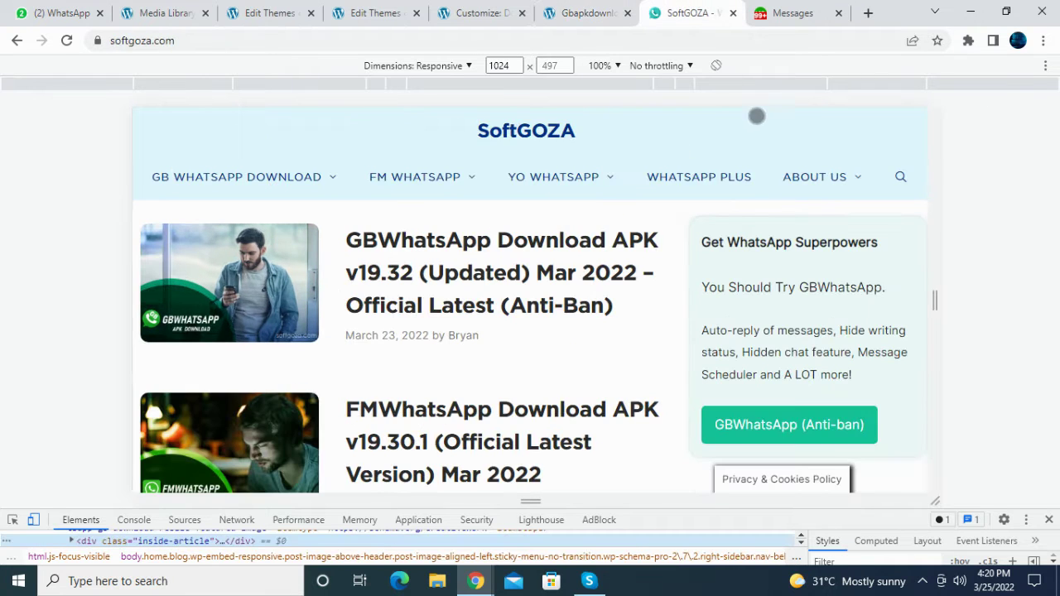
click(787, 85)
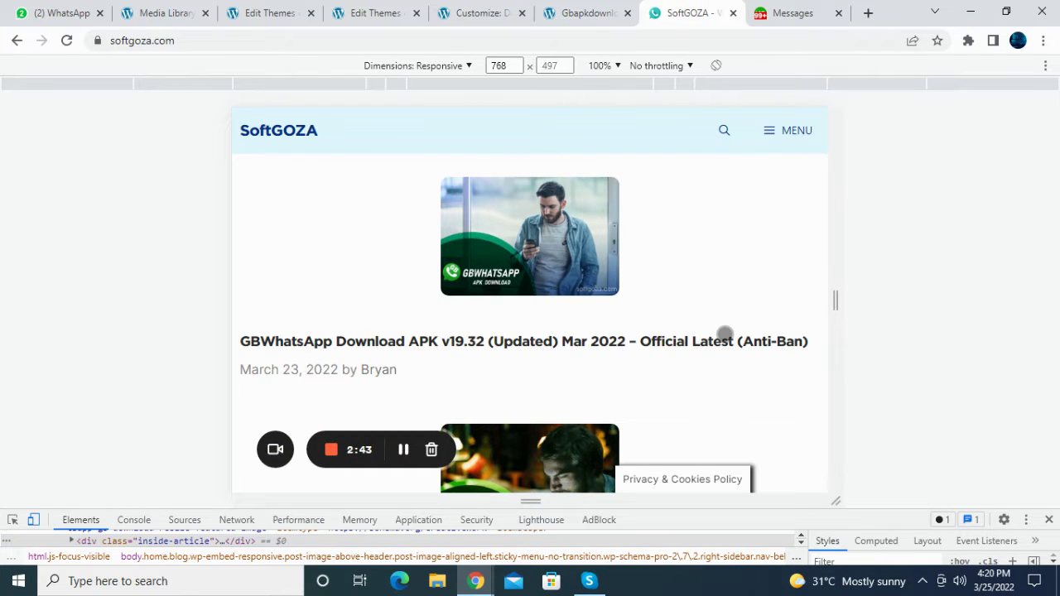
scroll(725, 333, down, 12)
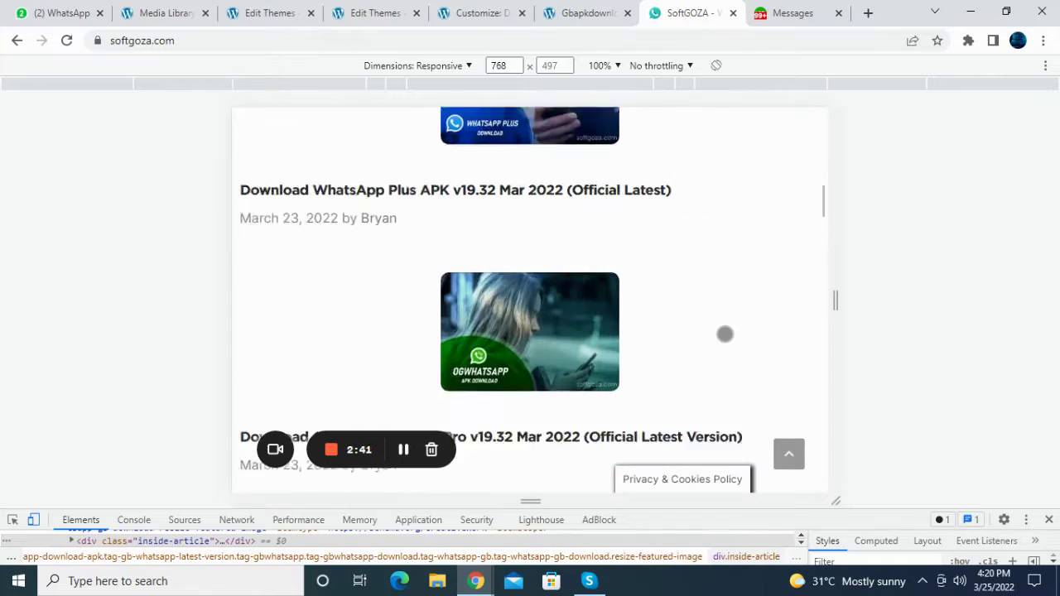
scroll(724, 334, down, 15)
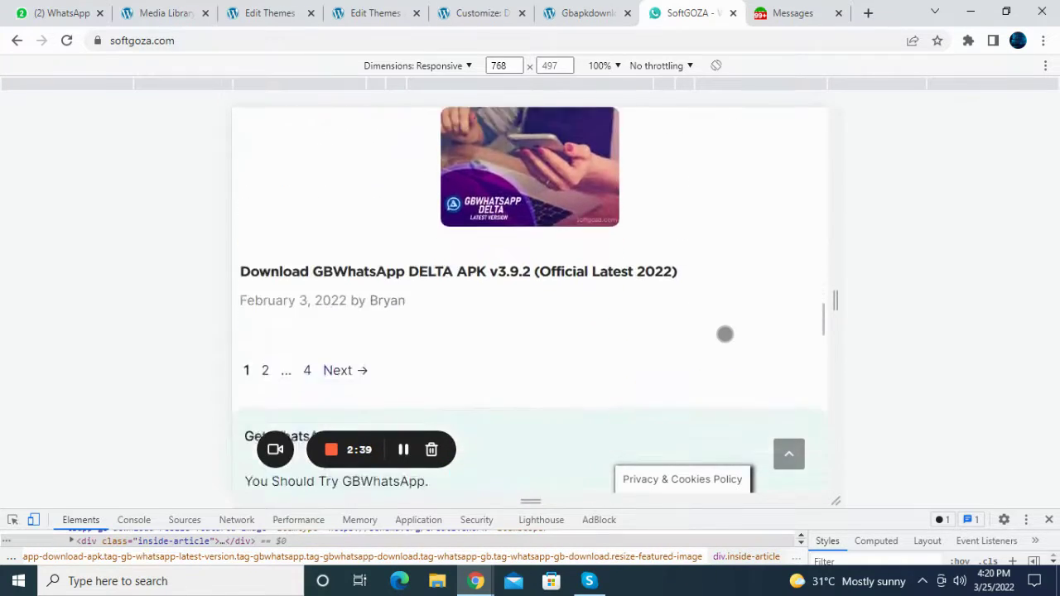
scroll(724, 333, down, 15)
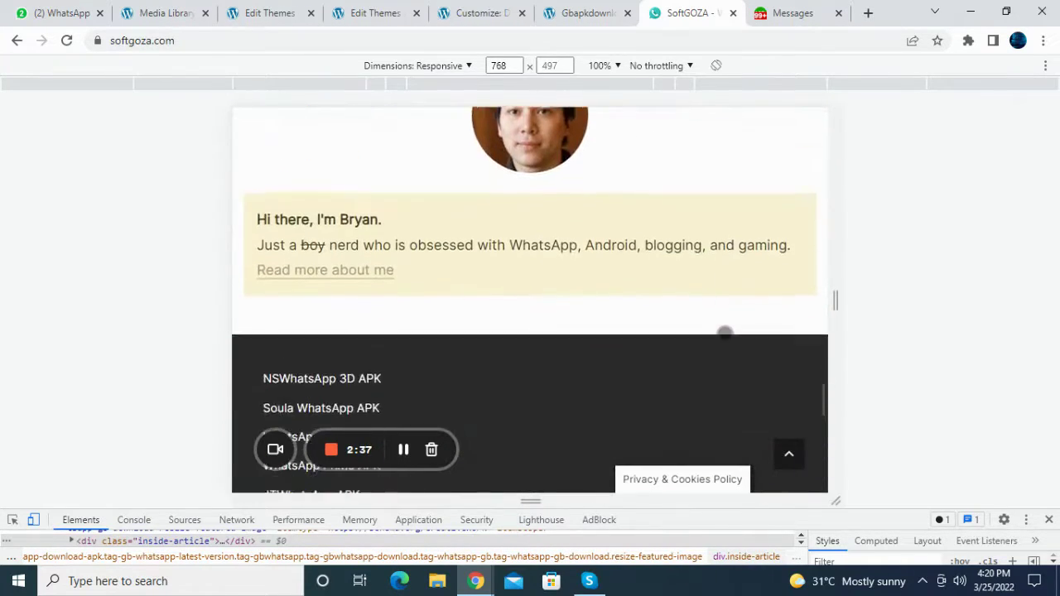
scroll(724, 334, down, 7)
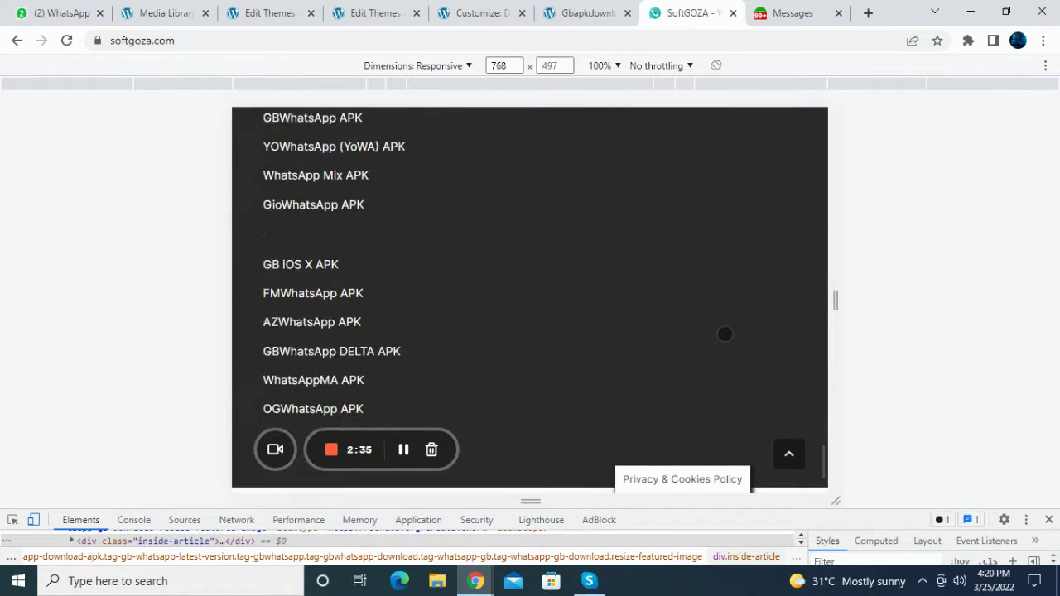
click(614, 9)
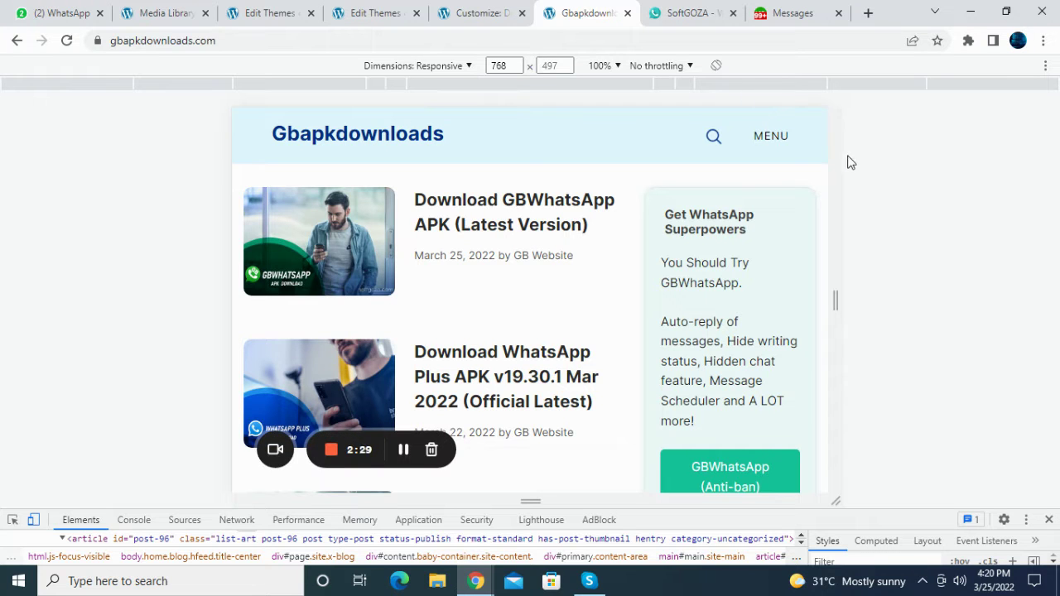
Step: Set the Gbapkdownloads preview to 766 pixels wide, scroll it, then narrow it to Mobile L 425px
mouse_move(842, 156)
mouse_down()
mouse_move(816, 156)
mouse_move(841, 156)
mouse_up()
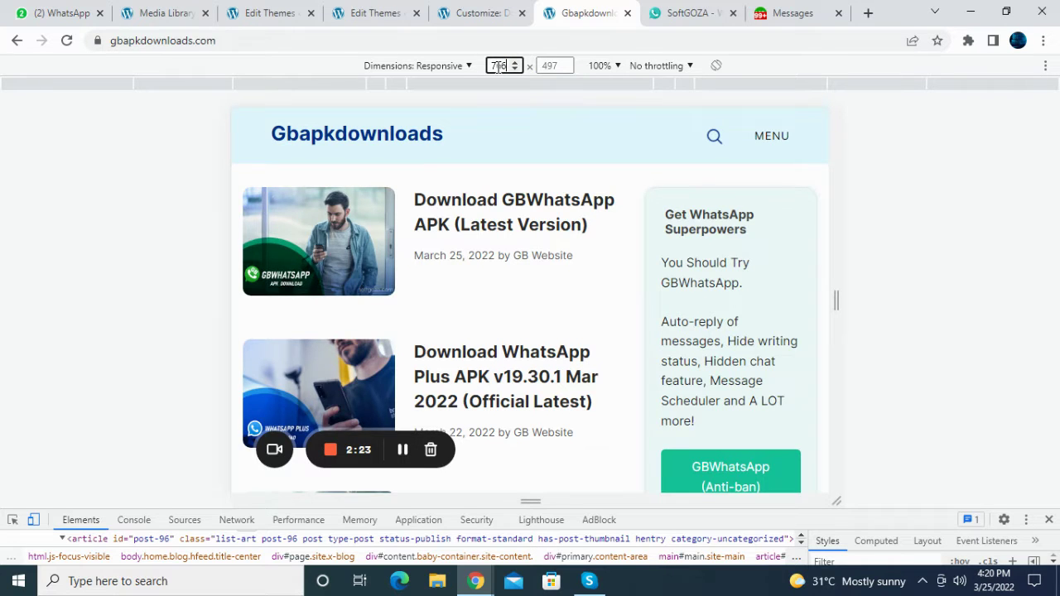
key(Return)
scroll(764, 176, down, 2)
scroll(763, 177, up, 2)
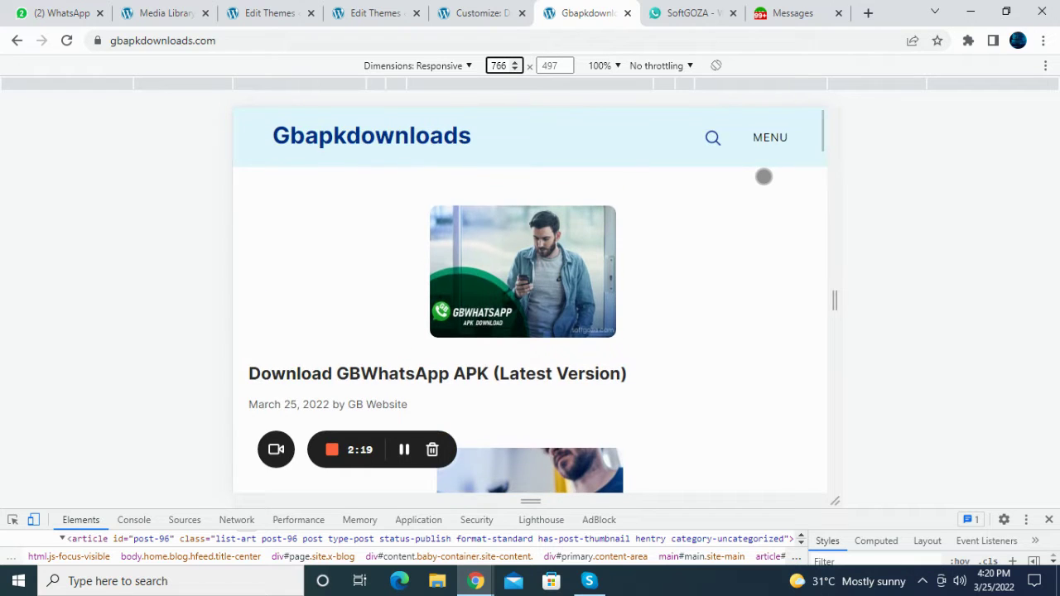
scroll(763, 177, down, 5)
scroll(764, 177, down, 10)
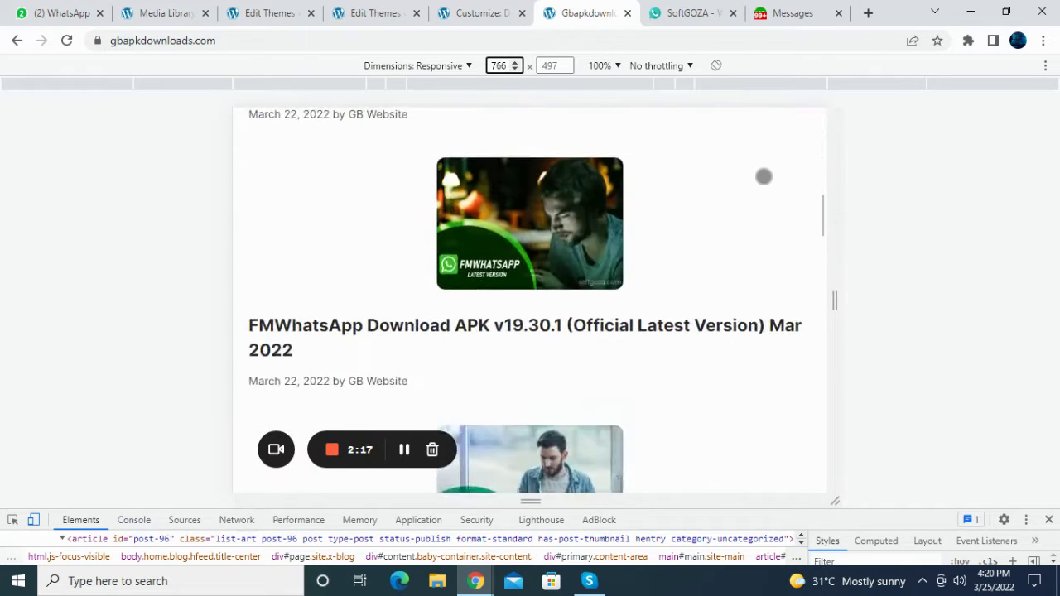
scroll(764, 176, down, 10)
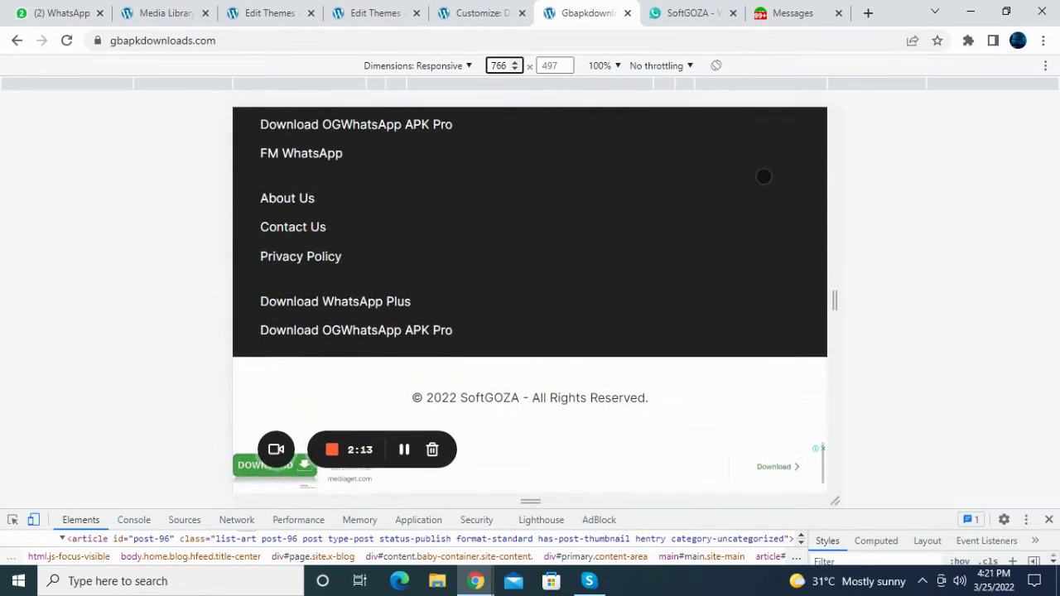
scroll(763, 176, up, 15)
scroll(764, 176, up, 15)
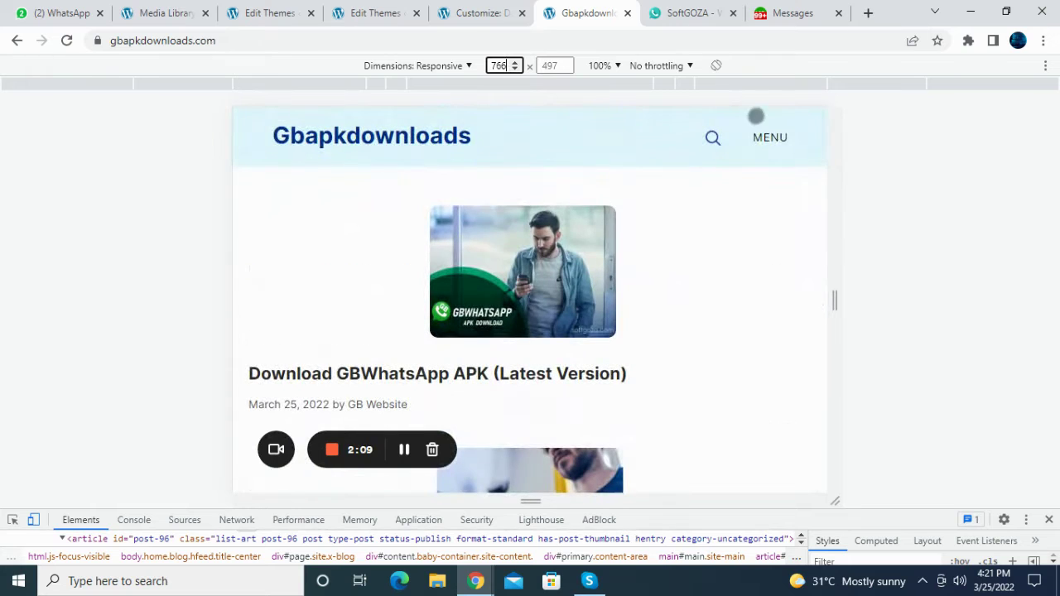
click(689, 85)
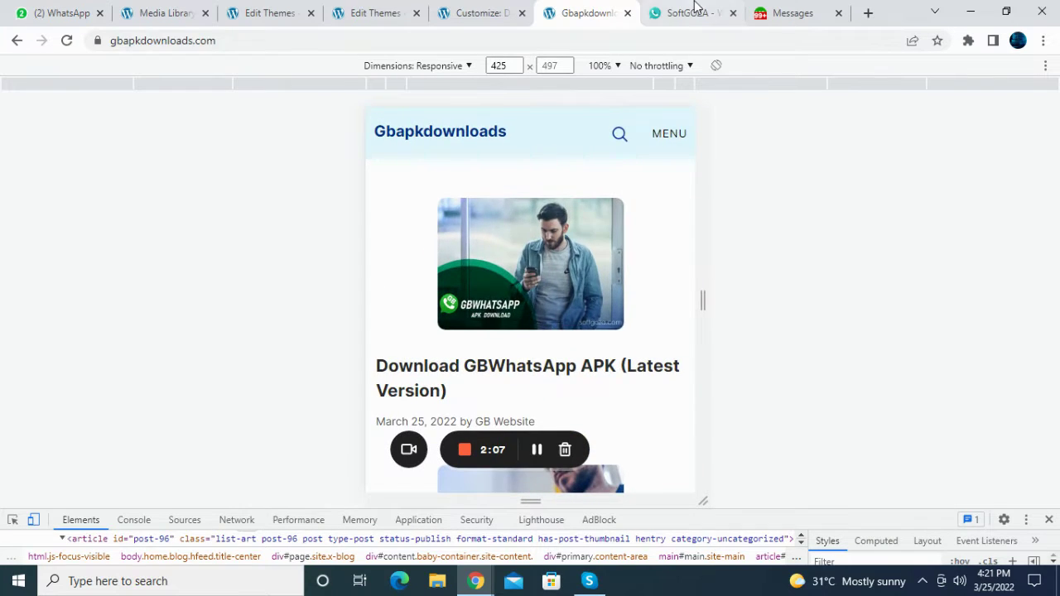
Step: Scroll through the SoftGOZA page for comparison
click(692, 13)
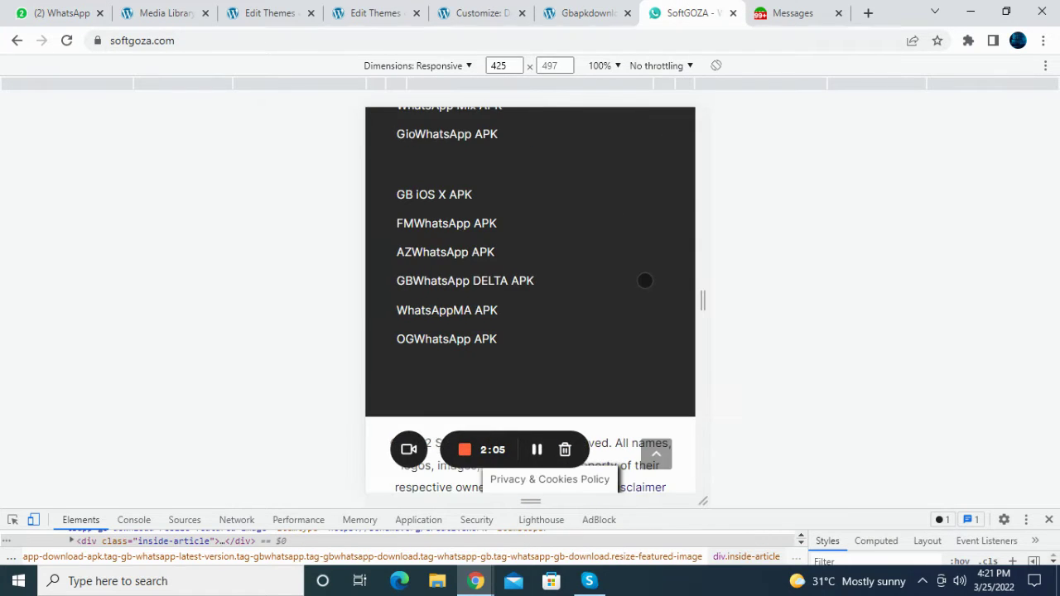
scroll(645, 281, up, 10)
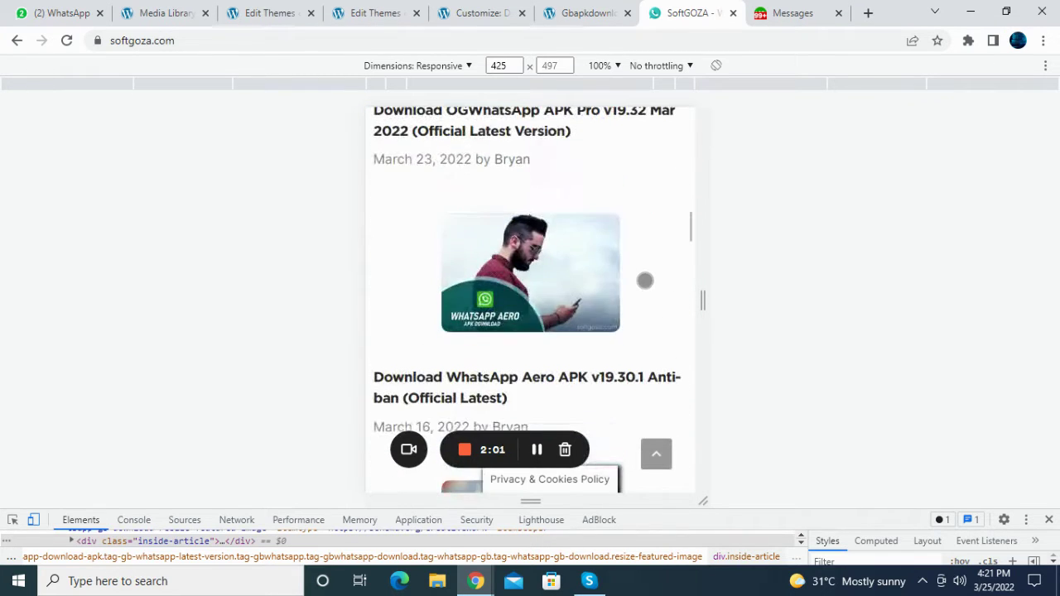
scroll(645, 280, down, 8)
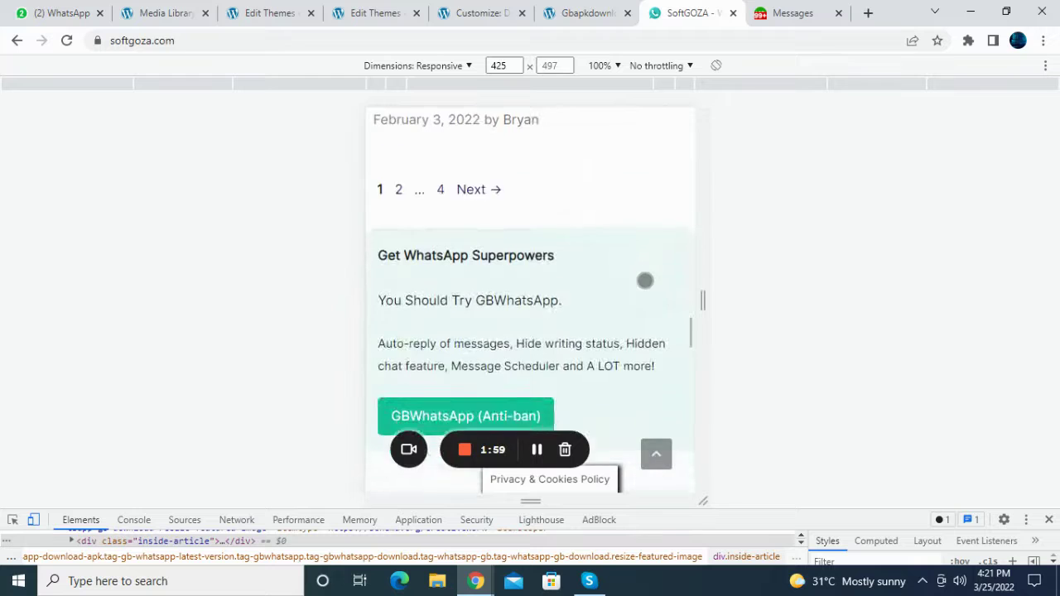
scroll(645, 280, down, 10)
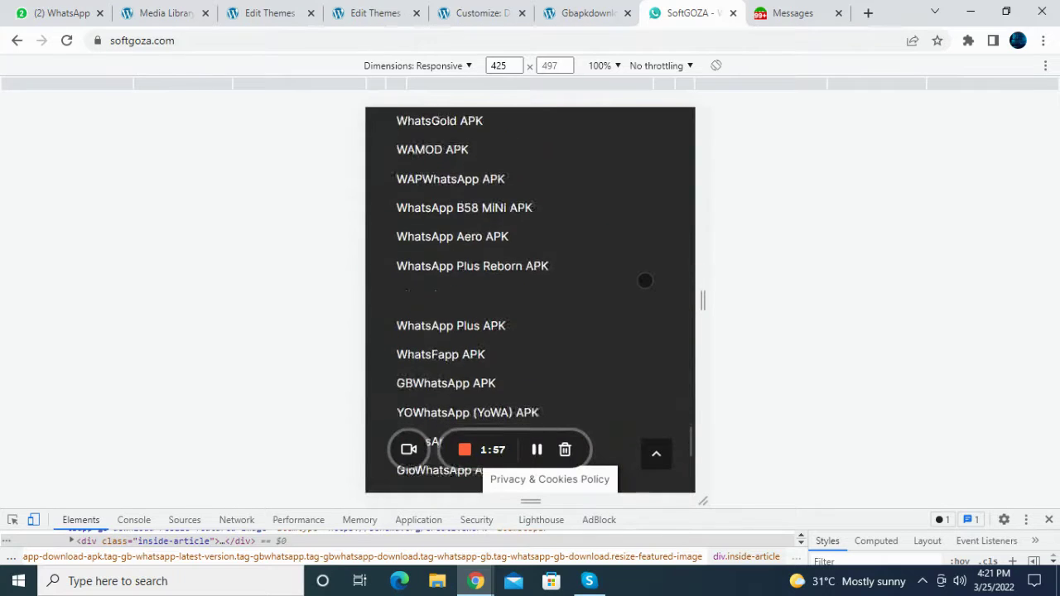
scroll(645, 280, down, 2)
Step: Scroll the Gbapkdownloads page to its footer and exit the responsive view and DevTools
click(613, 8)
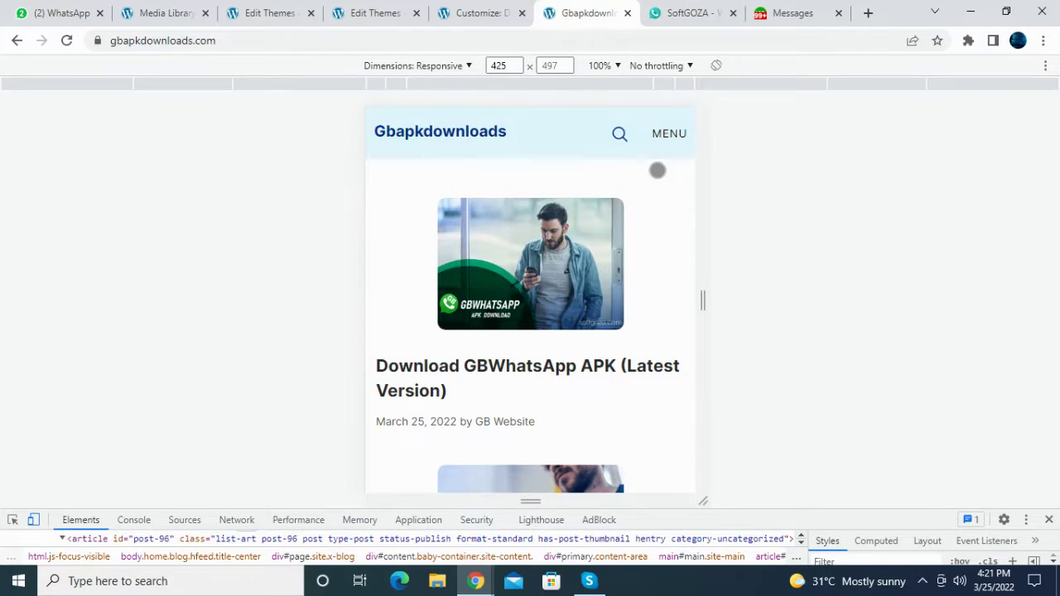
scroll(674, 217, down, 10)
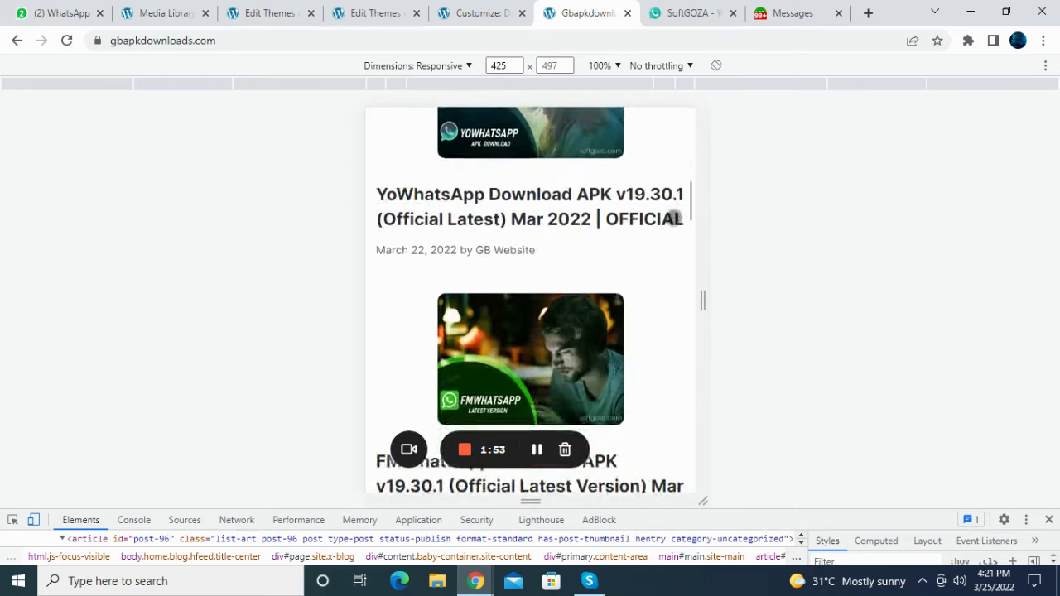
scroll(673, 217, down, 12)
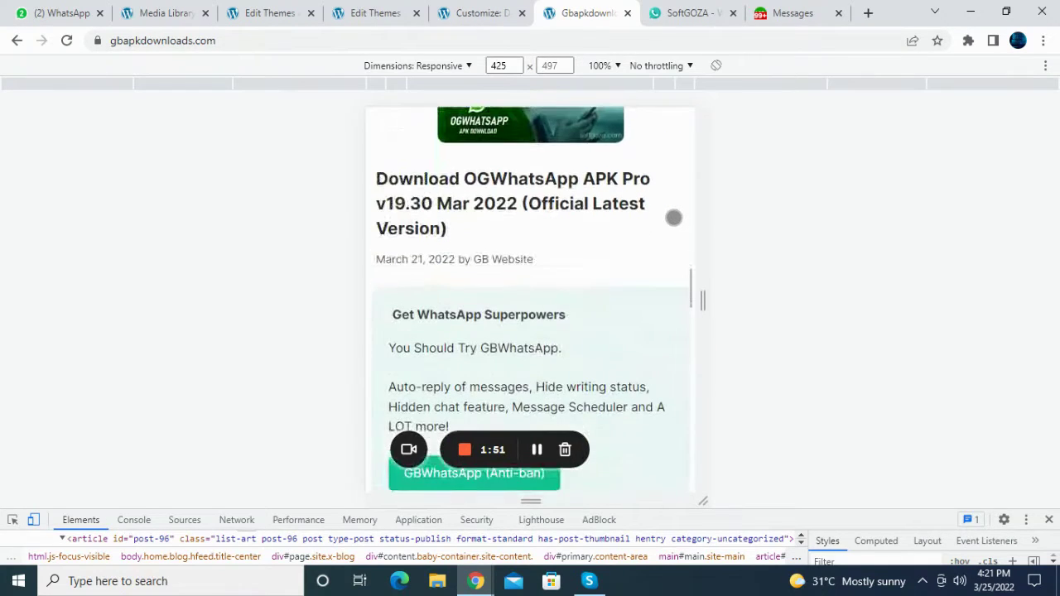
scroll(673, 217, down, 10)
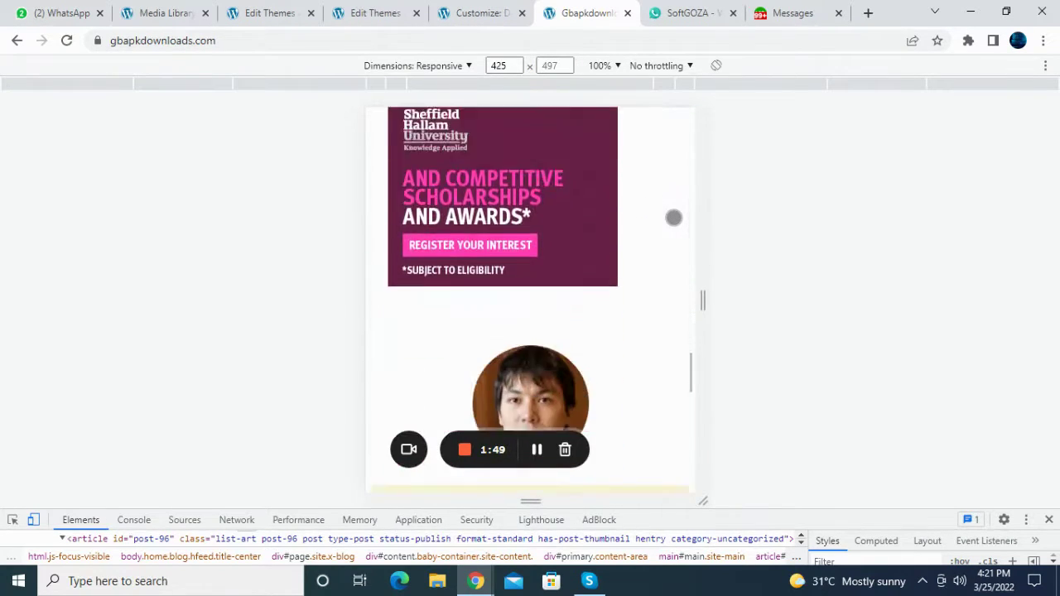
scroll(673, 217, down, 8)
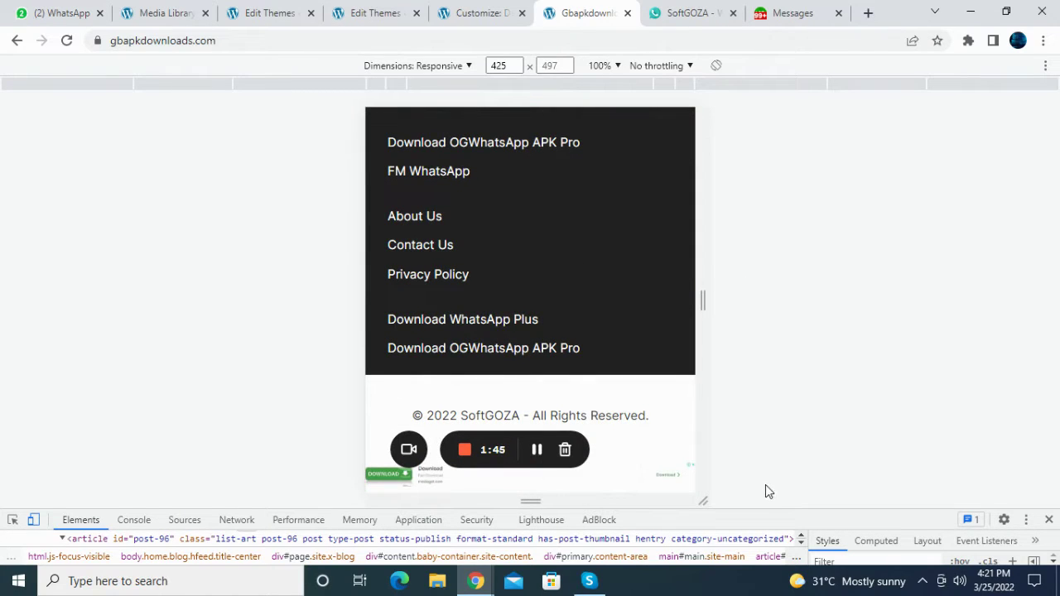
click(1049, 519)
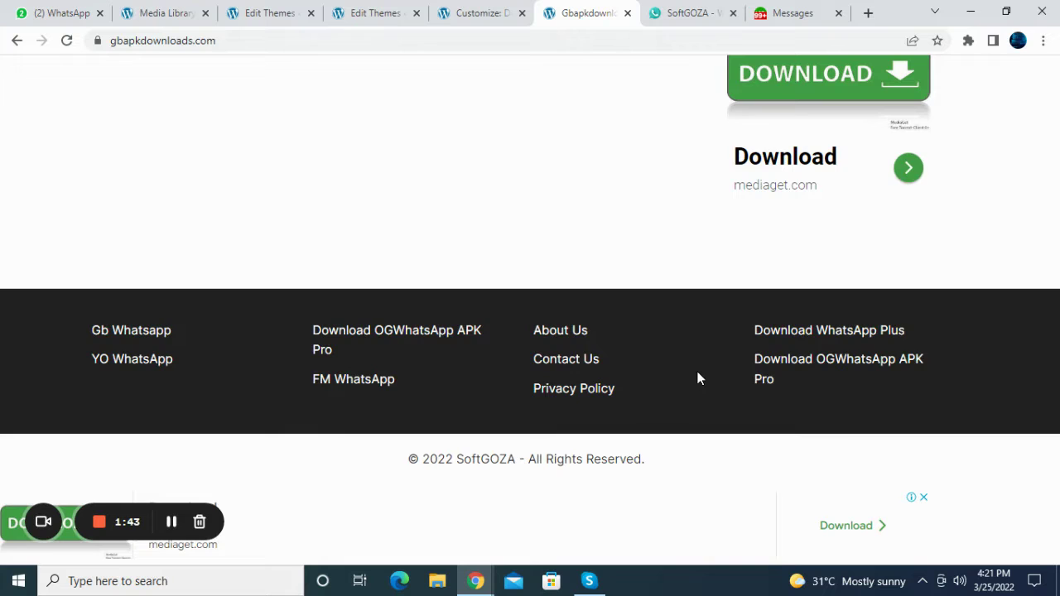
scroll(767, 171, up, 3)
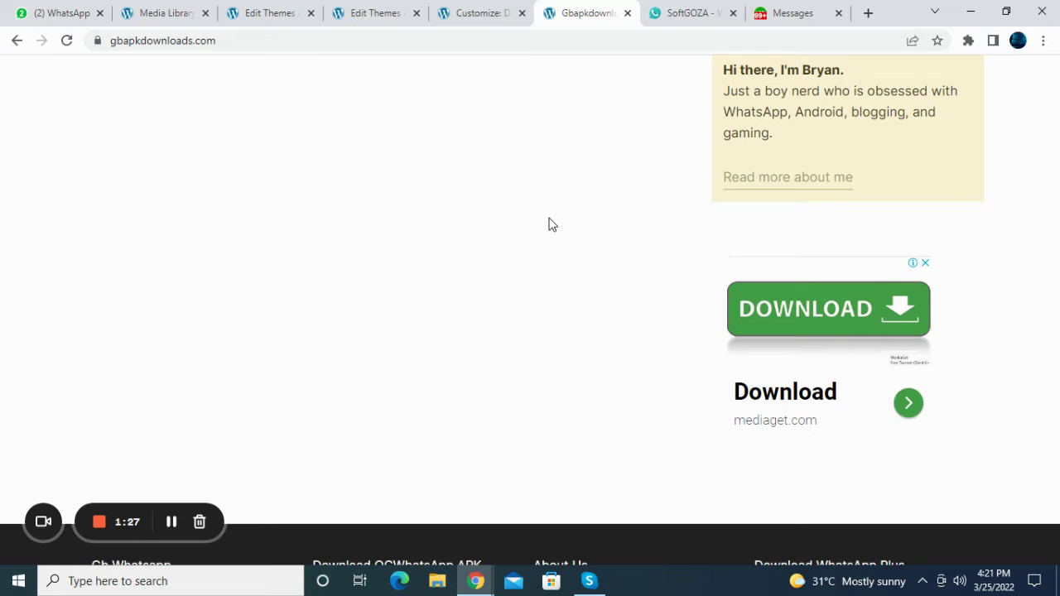
Step: Log back in to WordPress admin and open Appearance > Widgets
click(165, 13)
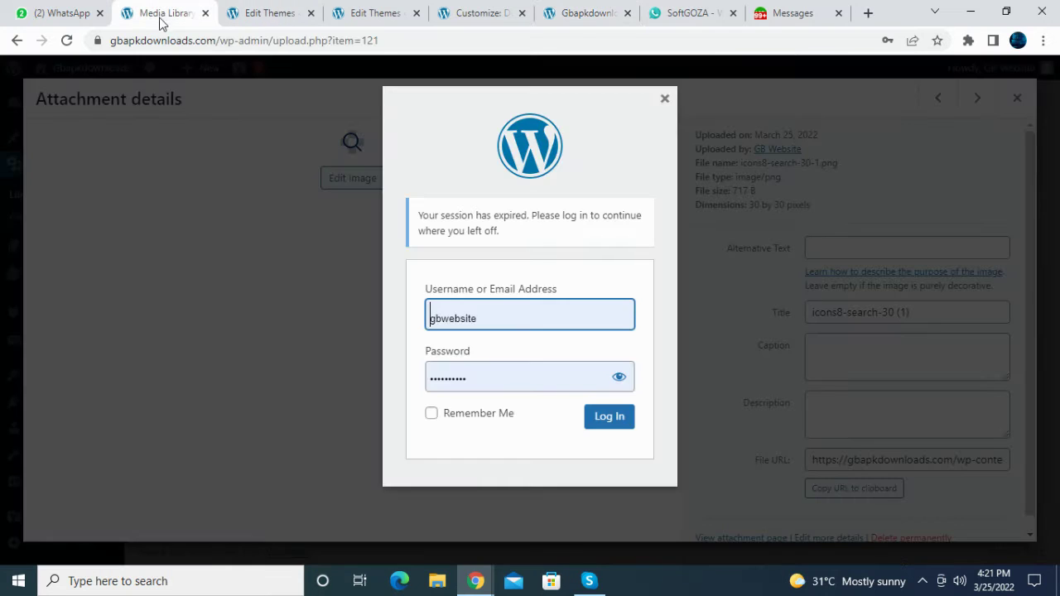
click(613, 423)
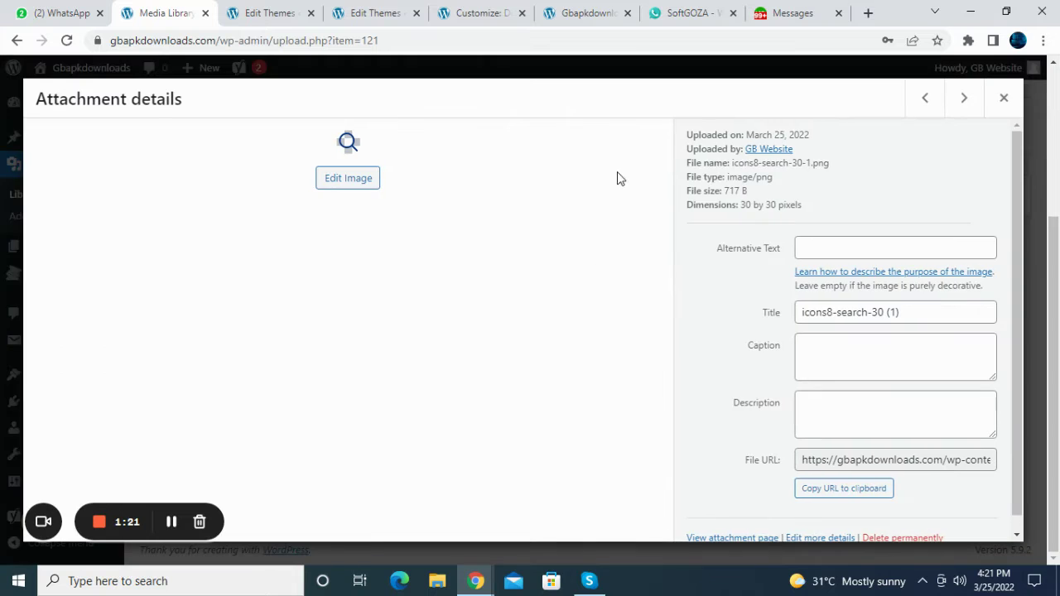
click(1003, 99)
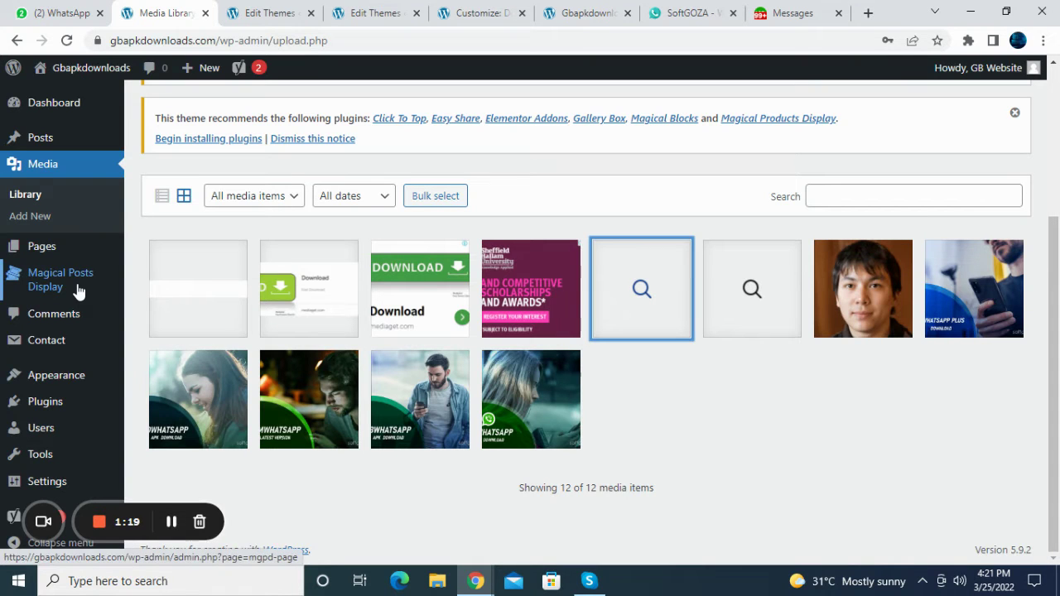
mouse_move(69, 386)
click(182, 361)
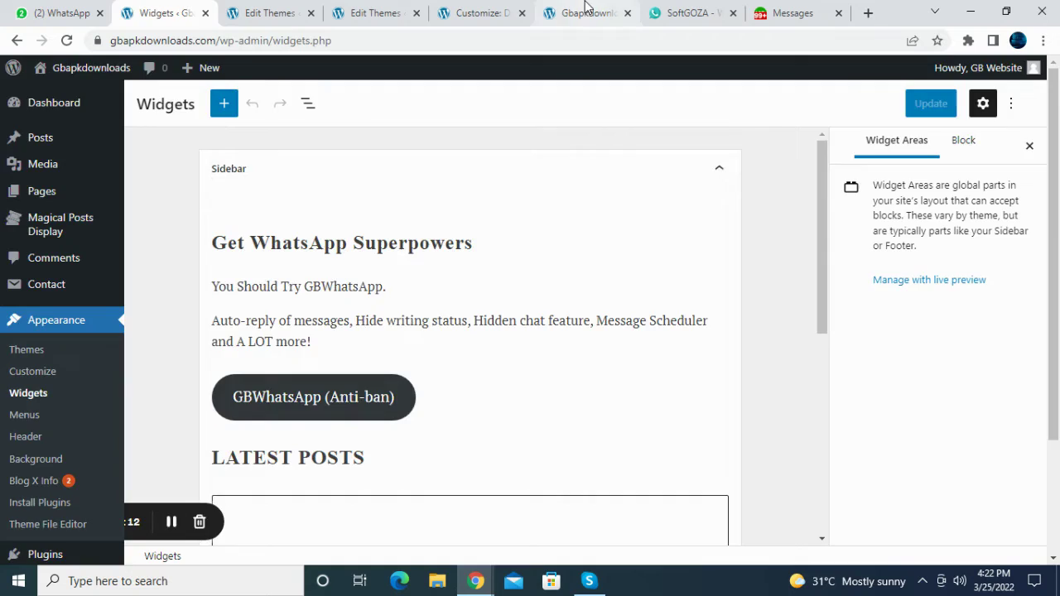
Step: Compare the live site's sidebar, from Get WhatsApp Superpowers to Latest Posts, with the Widgets editor
click(582, 13)
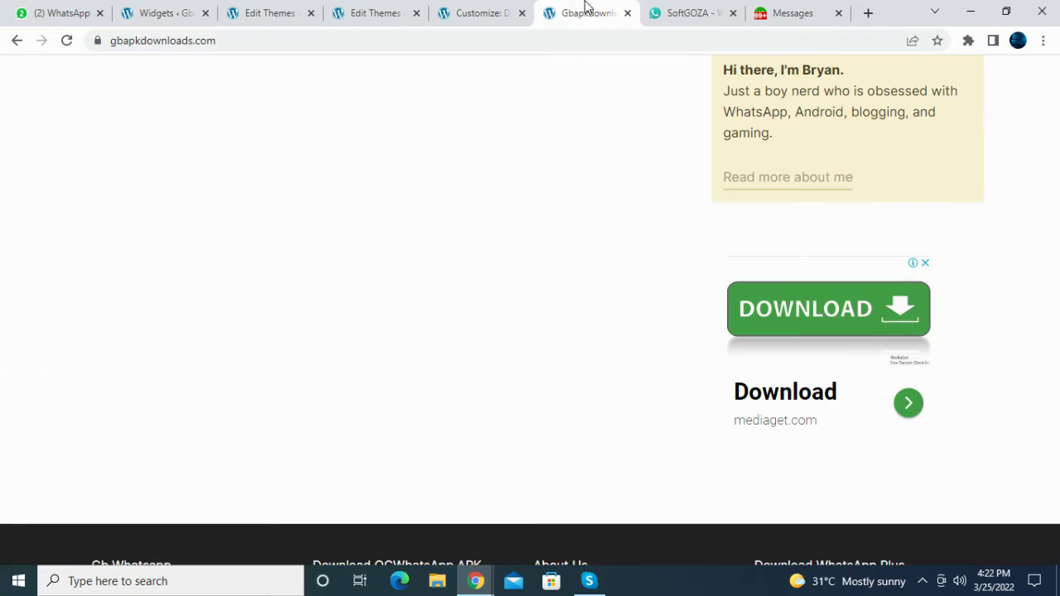
scroll(520, 260, up, 5)
scroll(520, 261, up, 6)
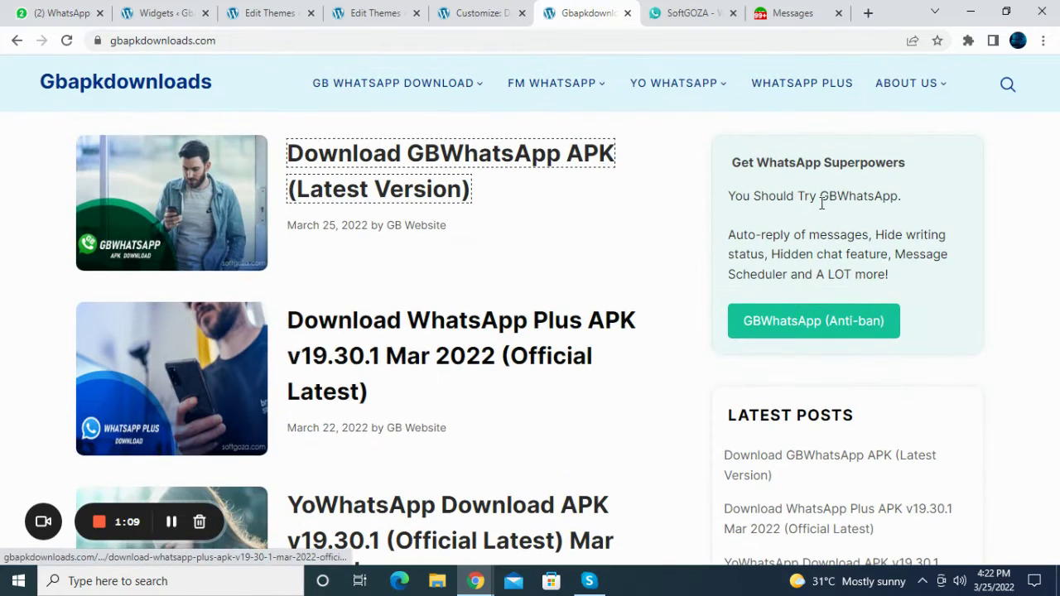
drag(719, 152, 980, 369)
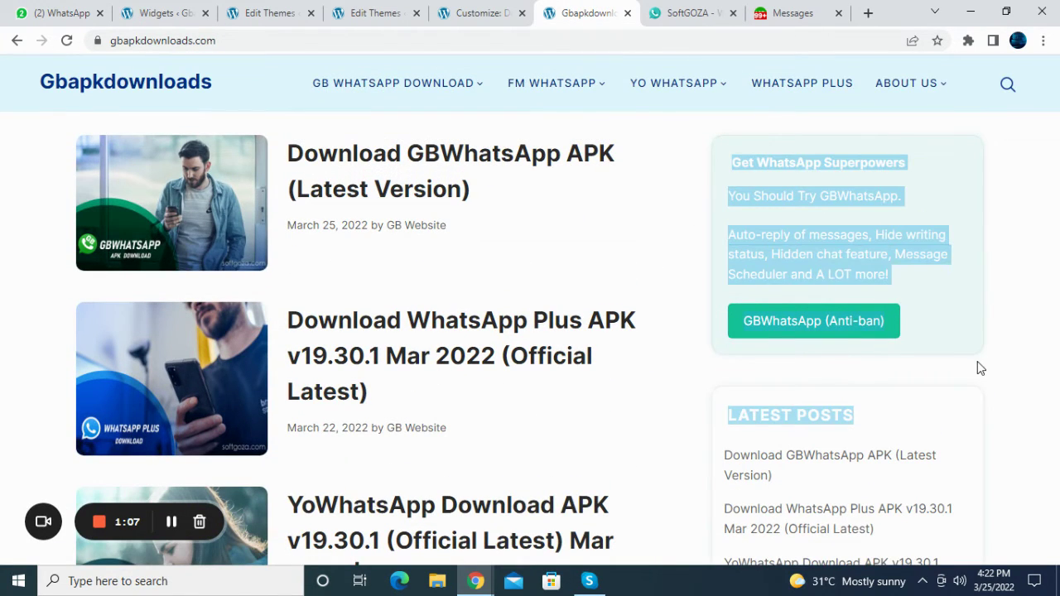
scroll(980, 368, down, 15)
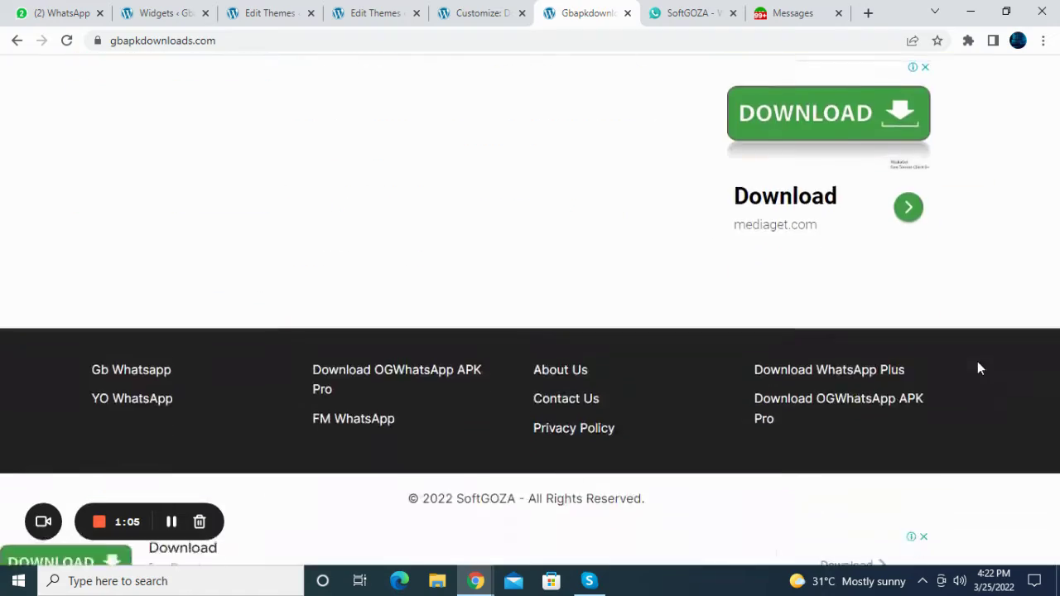
scroll(980, 368, up, 15)
click(161, 13)
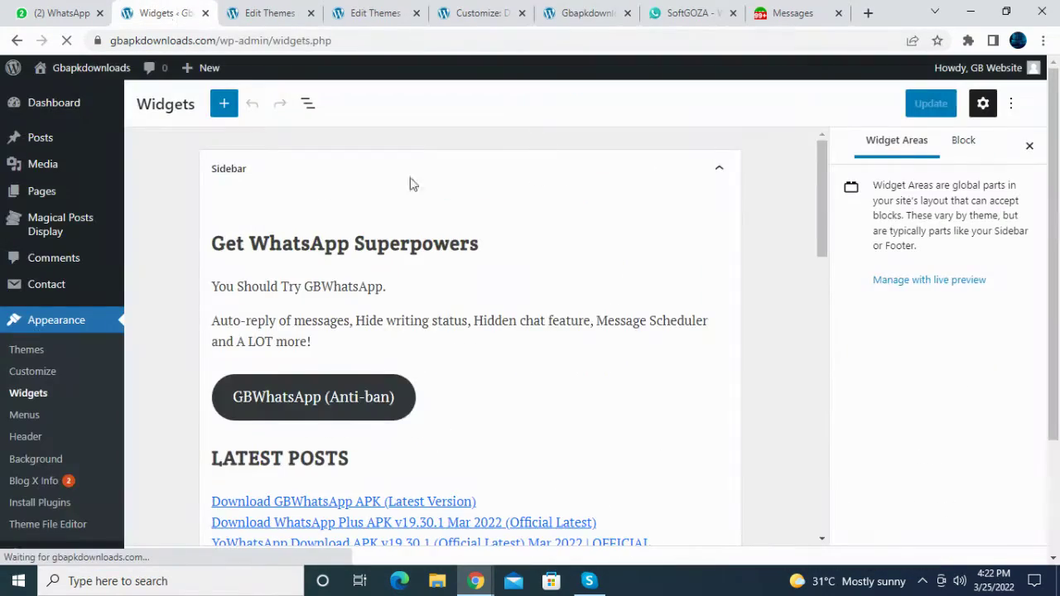
Step: Select the scholarship ad image block in the Sidebar widget area
scroll(447, 215, down, 3)
scroll(373, 223, up, 2)
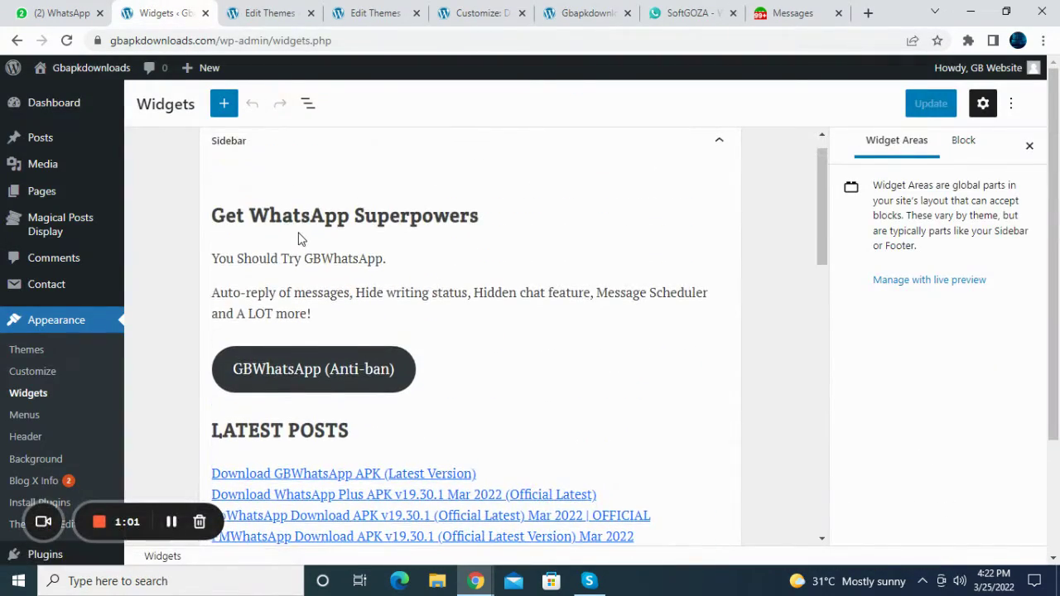
scroll(352, 290, down, 5)
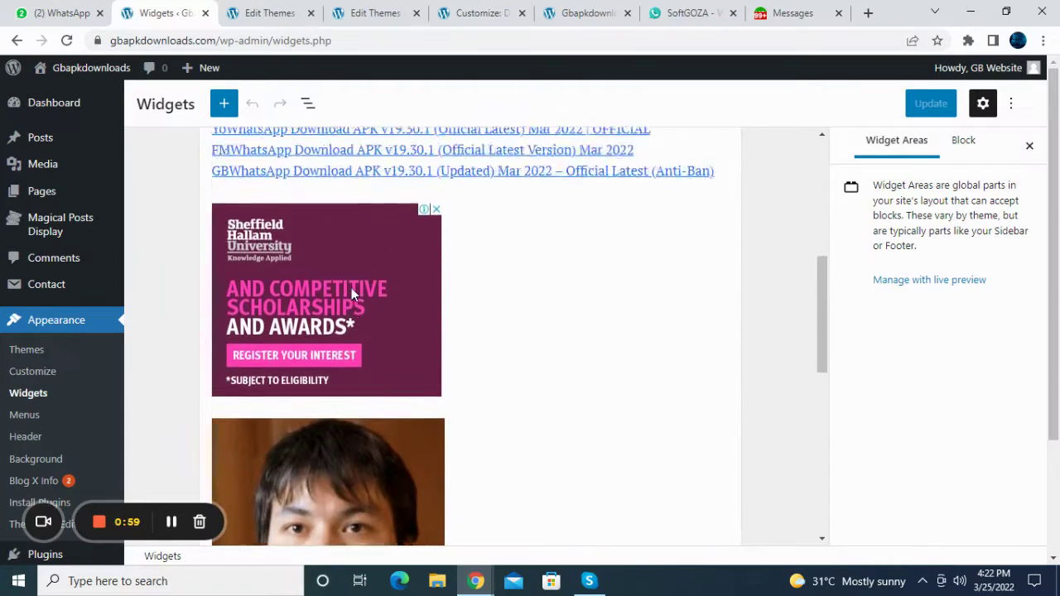
scroll(352, 291, up, 5)
click(315, 290)
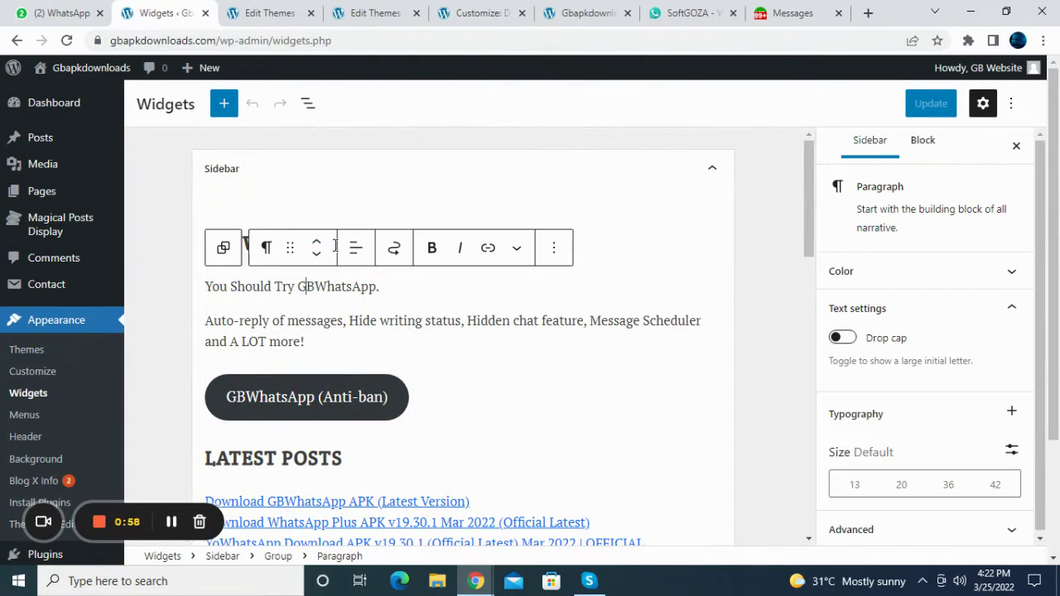
scroll(244, 463, down, 4)
scroll(244, 464, down, 1)
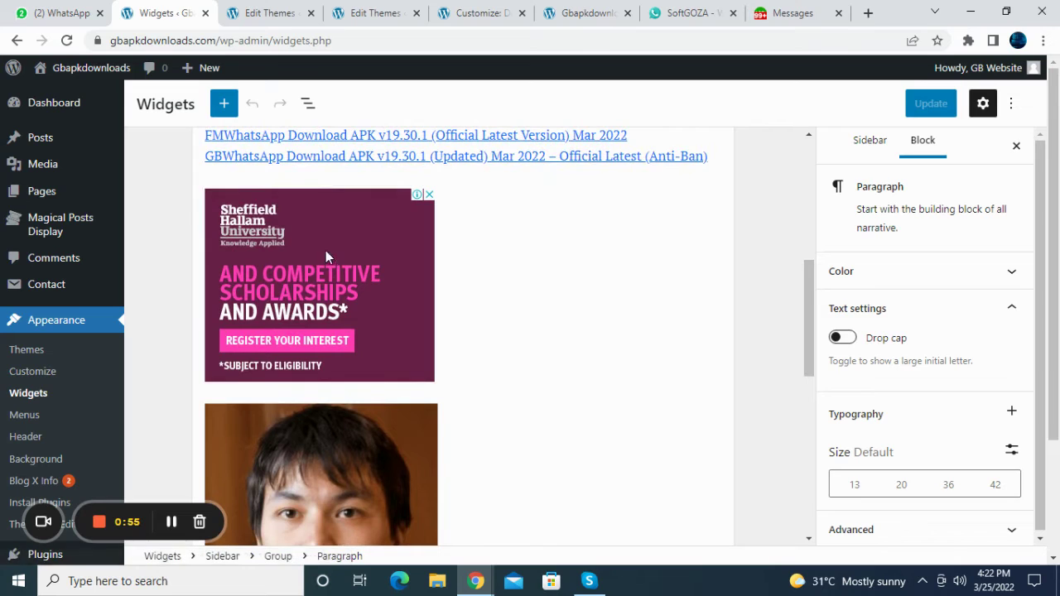
click(342, 238)
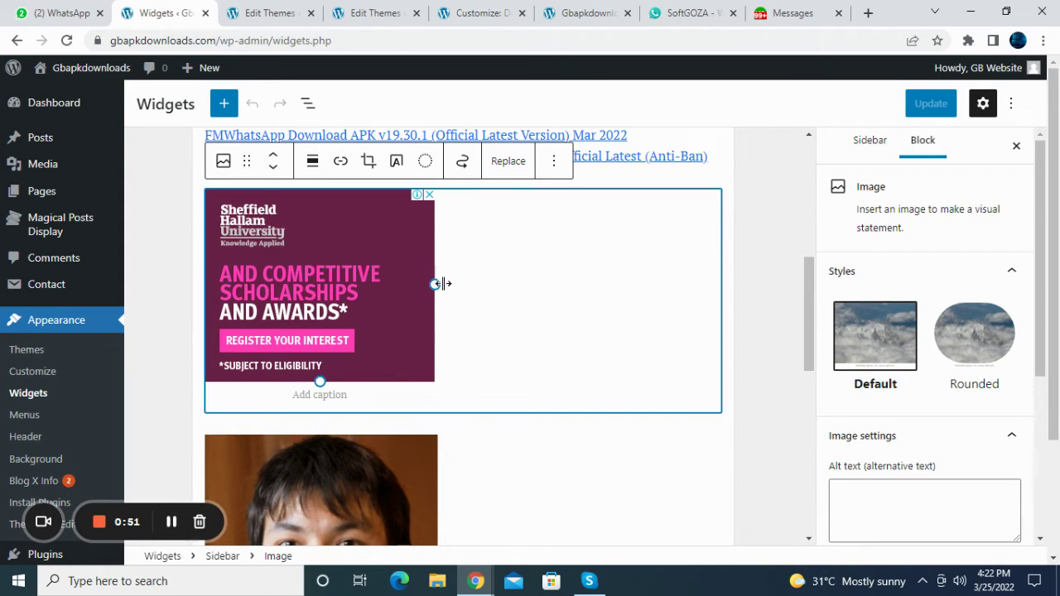
Step: Add a Custom HTML block below the scholarship ad by searching the inserter for 'html'
mouse_move(453, 435)
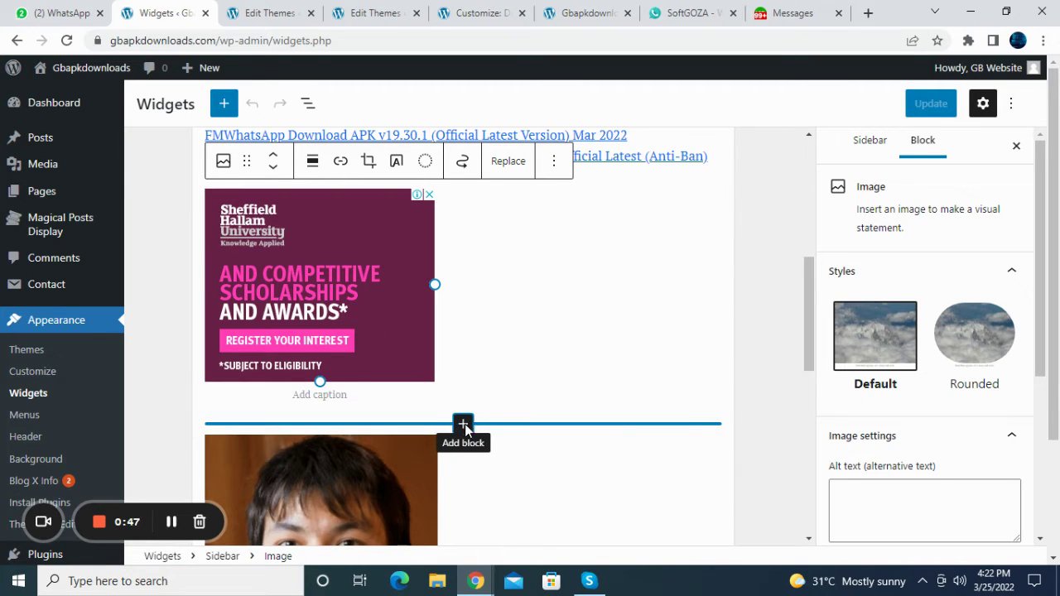
click(463, 425)
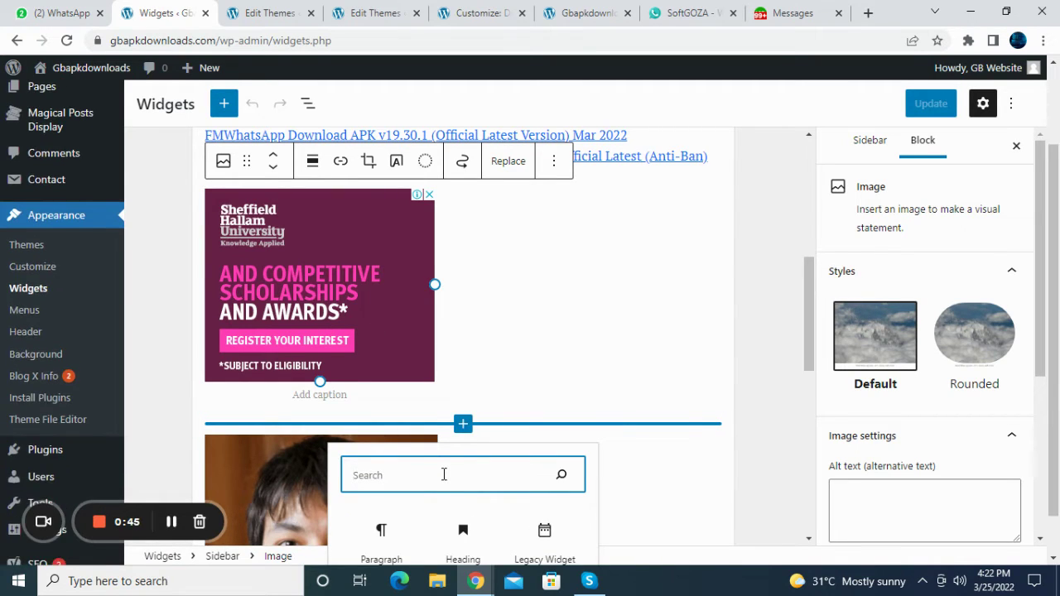
text(html)
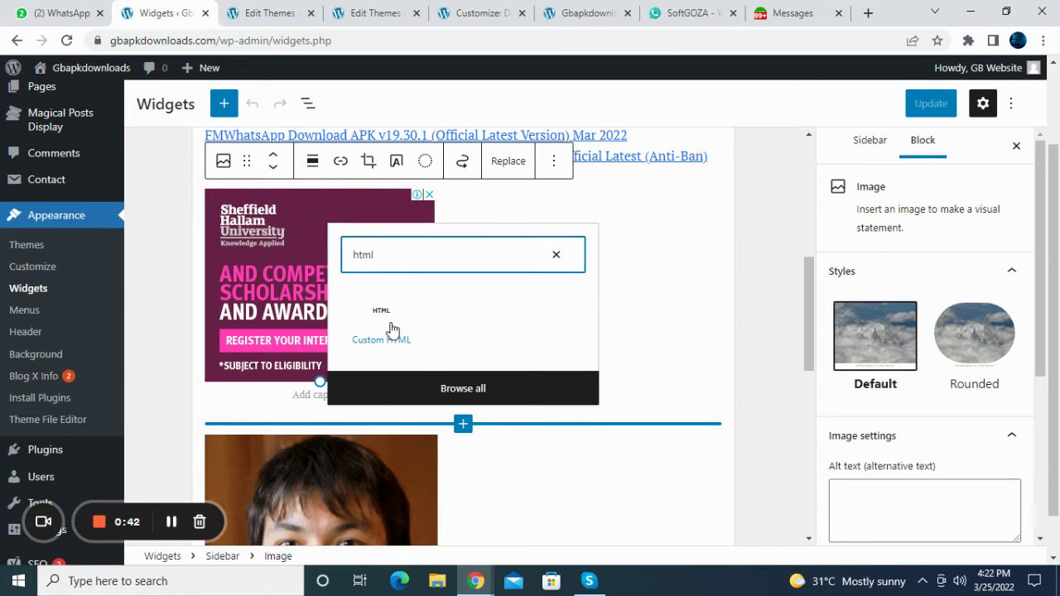
click(391, 331)
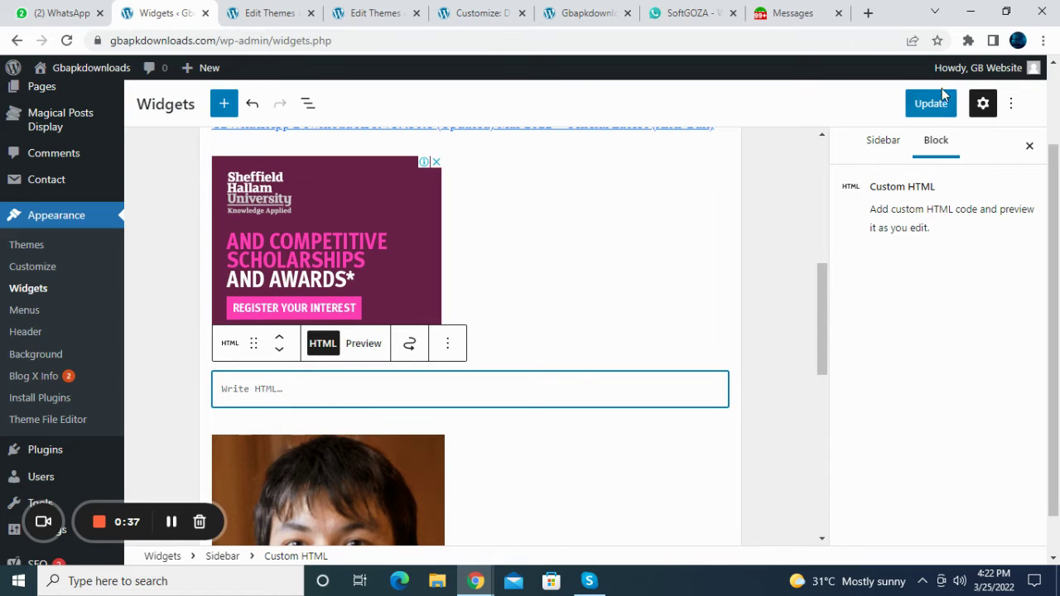
Step: Check the scholarship ad's more-actions menu without removing it, then select the mediaget ad block
click(476, 251)
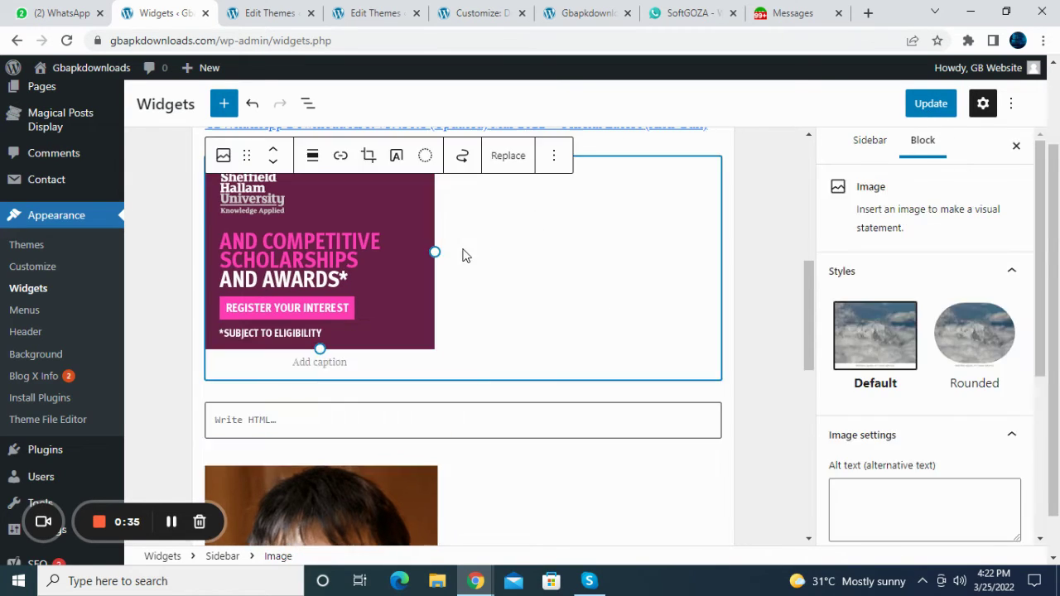
click(554, 155)
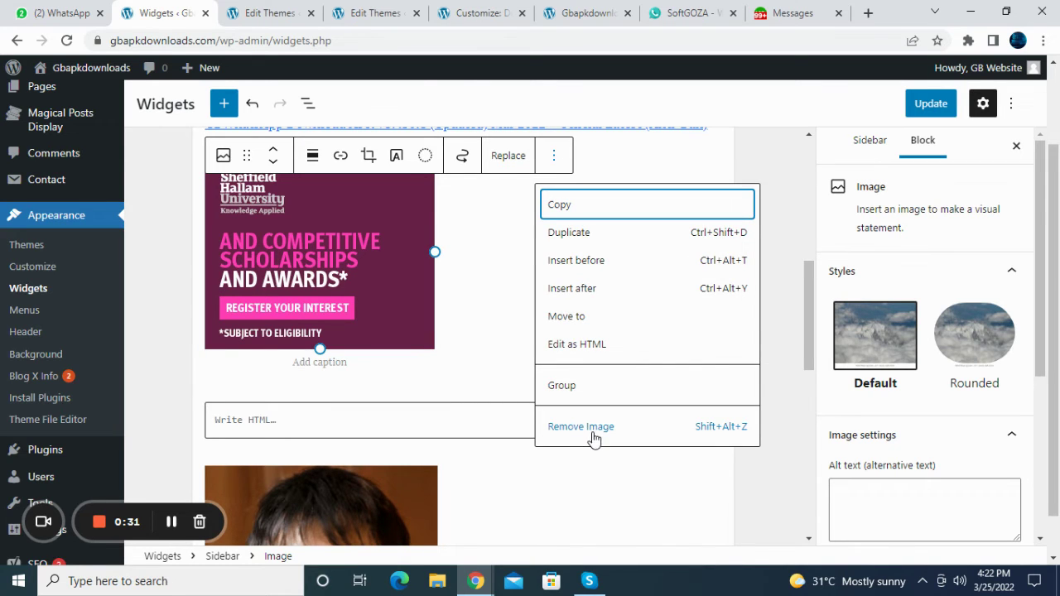
click(166, 390)
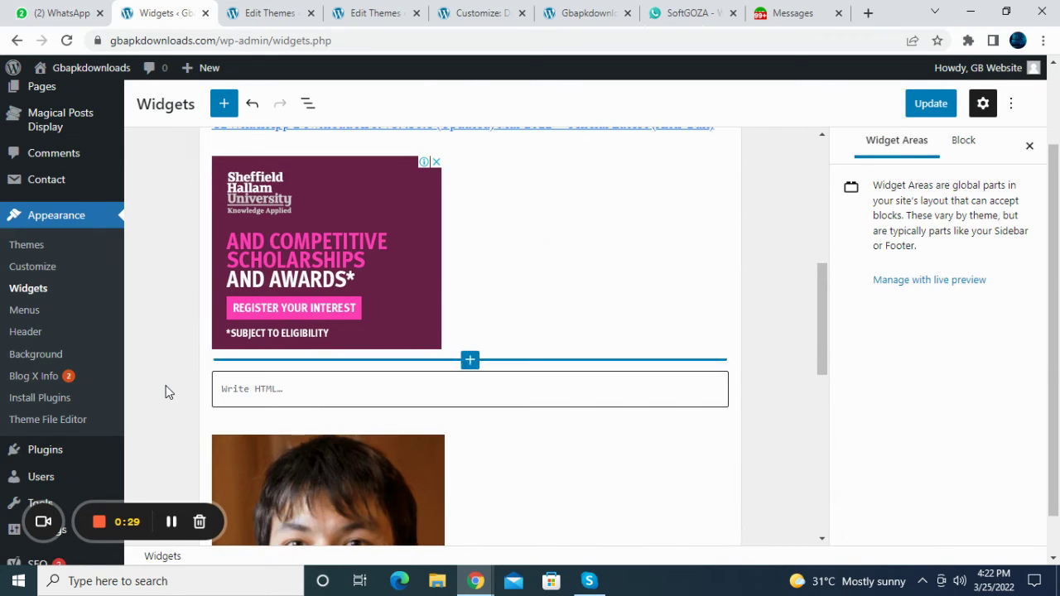
scroll(166, 391, down, 5)
scroll(166, 391, down, 3)
click(476, 258)
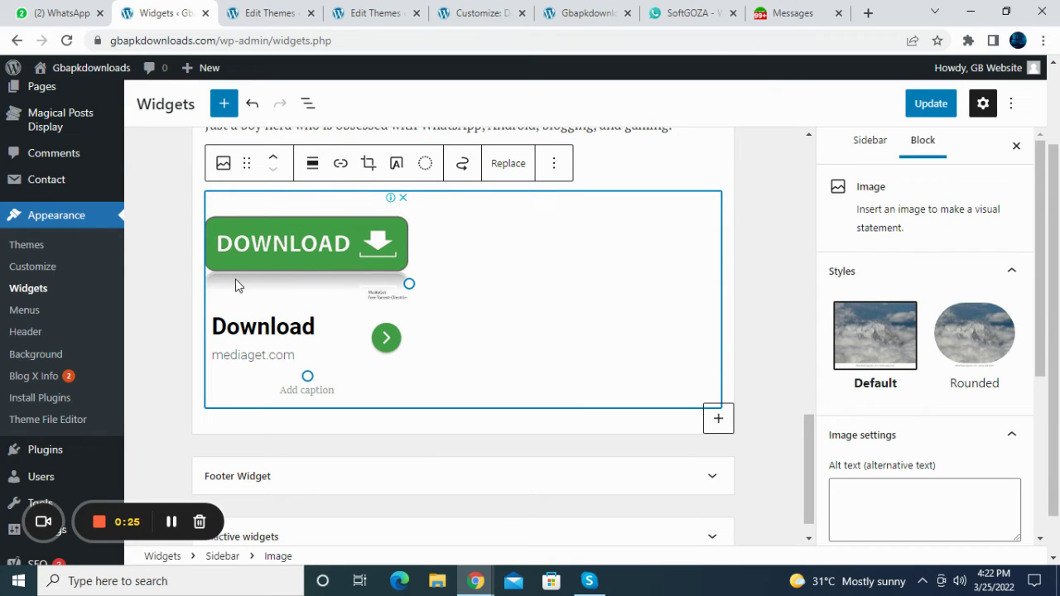
Step: Go to Settings > Ad Inserter, confirming to leave the widgets editor
scroll(199, 252, down, 1)
scroll(115, 401, down, 1)
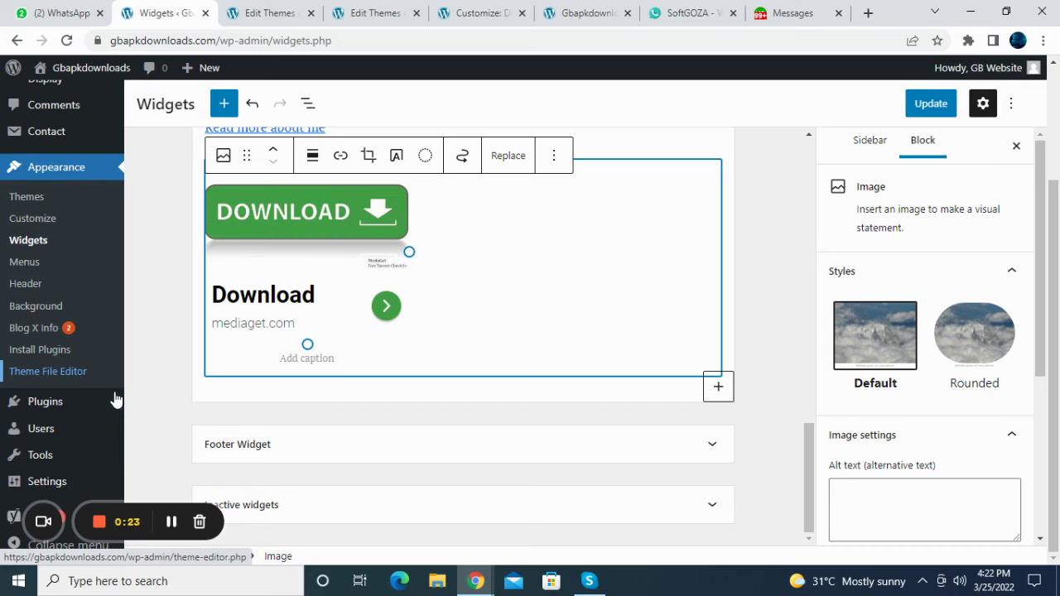
mouse_move(52, 487)
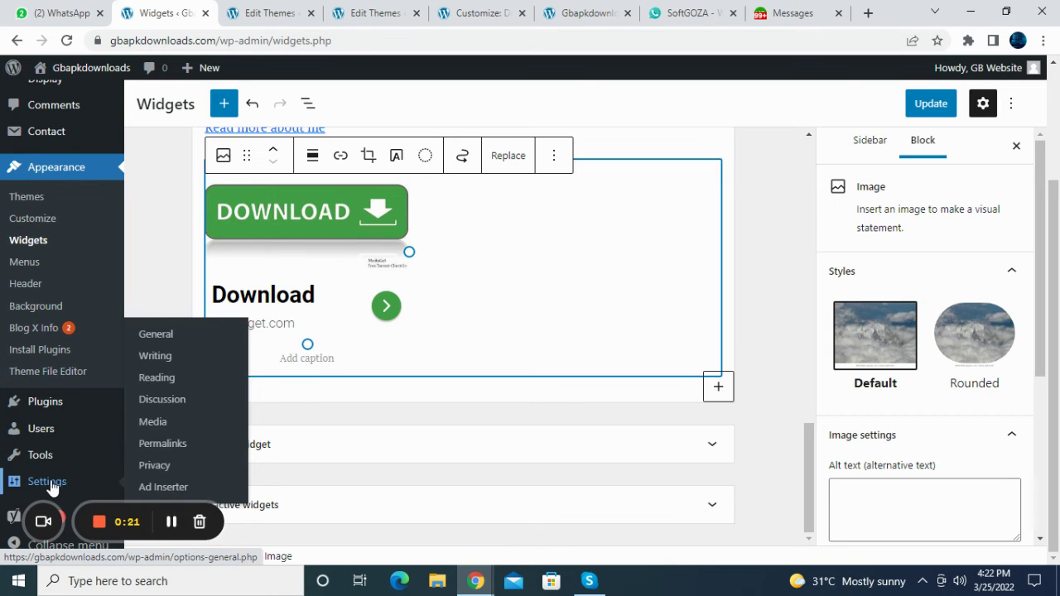
click(177, 488)
click(603, 130)
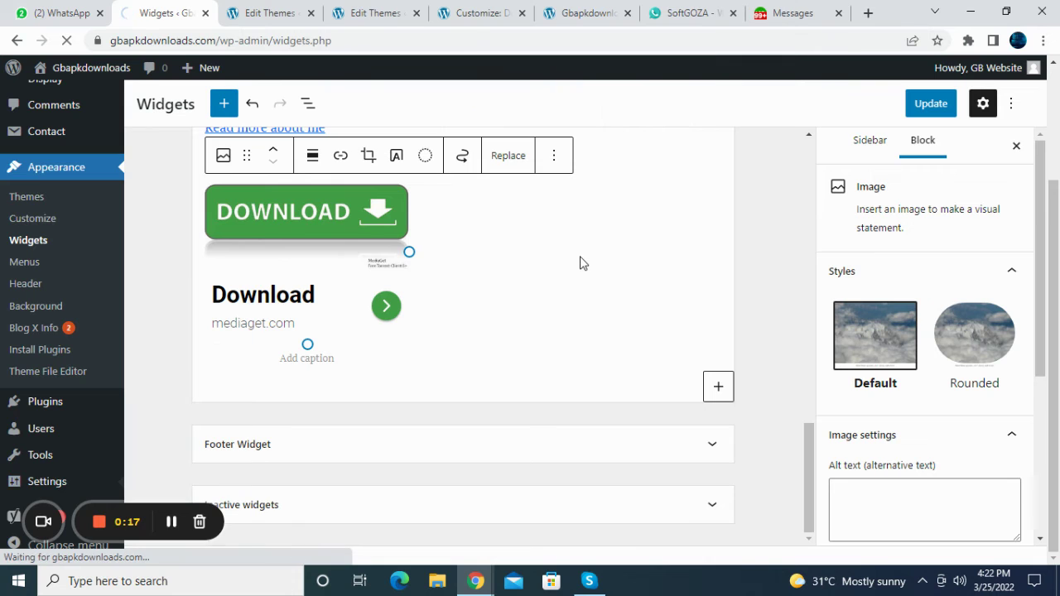
Step: Delete all of Block 1's img code in Ad Inserter and show its Insertion choices
scroll(580, 264, down, 3)
scroll(497, 302, down, 2)
scroll(497, 300, up, 2)
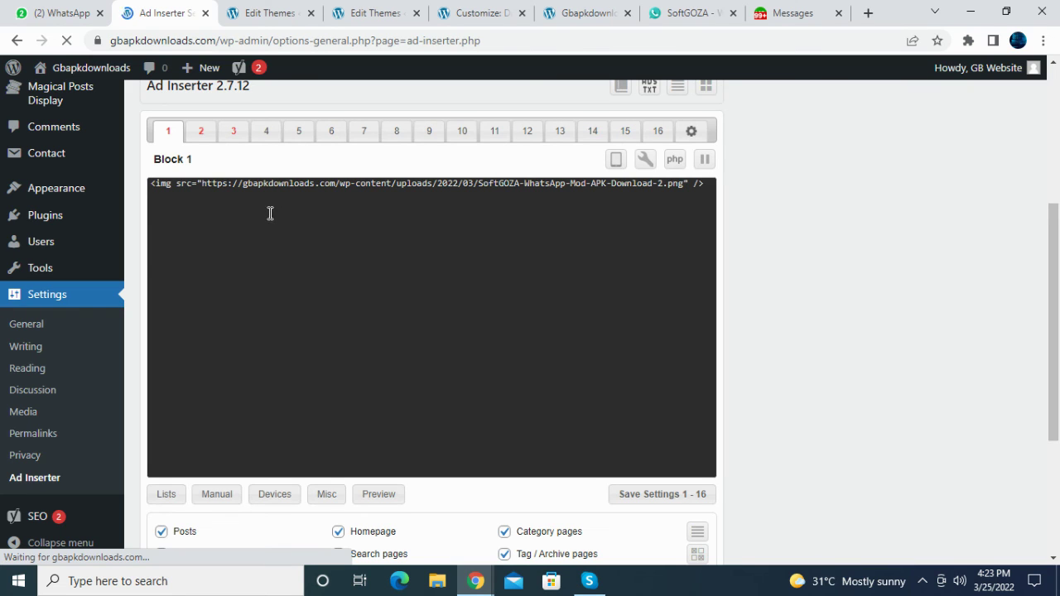
click(400, 203)
key(ctrl+a)
key(BackSpace)
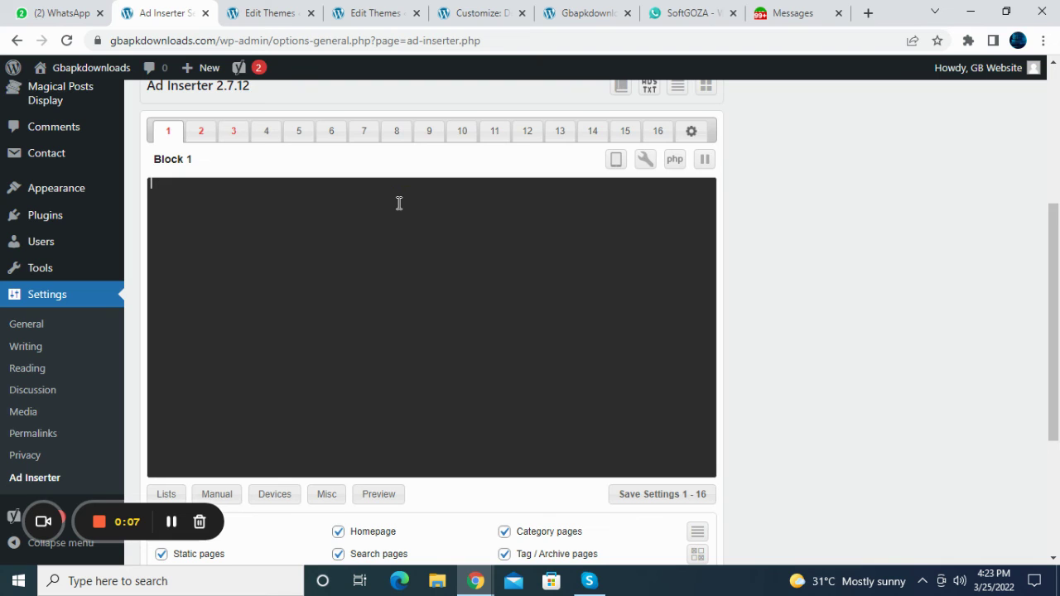
scroll(398, 204, down, 3)
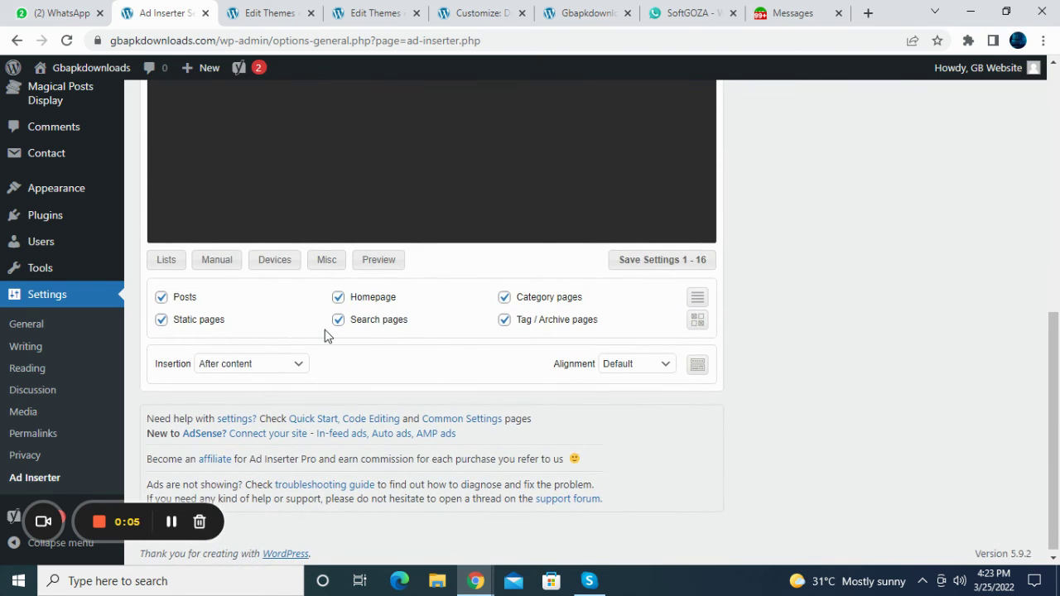
click(229, 373)
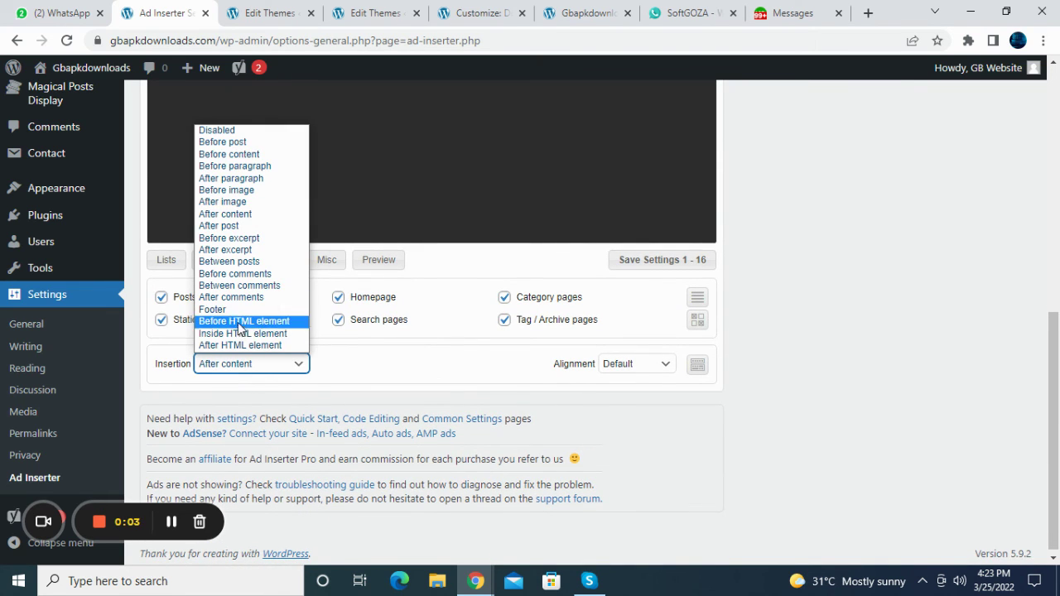